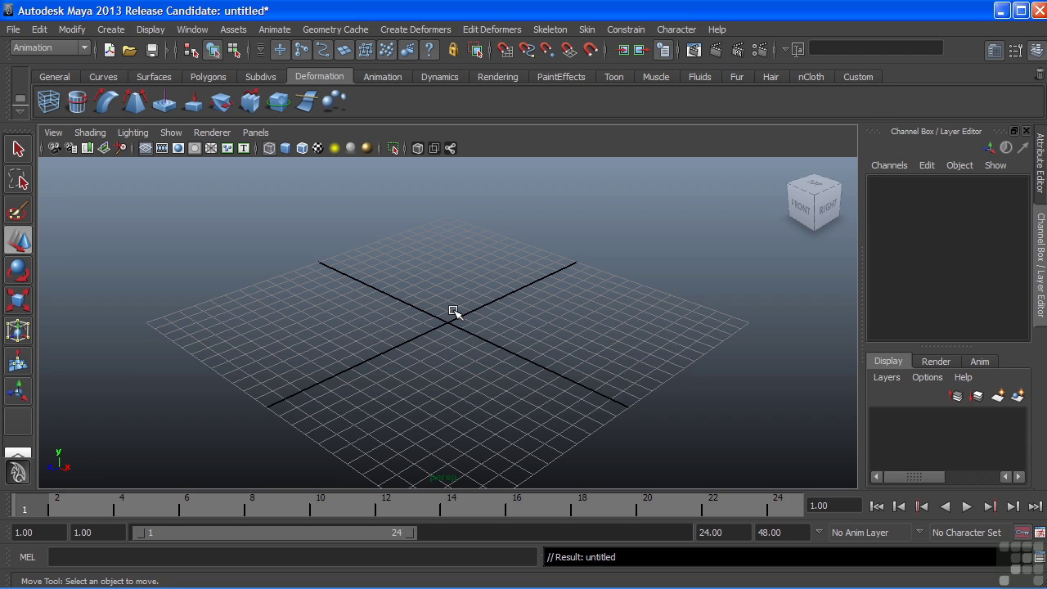
Step: Add a polygon sphere, pSphere1, at the grid origin
{"action": "left_click", "coordinate": [111, 29]}
{"action": "mouse_move", "coordinate": [182, 68]}
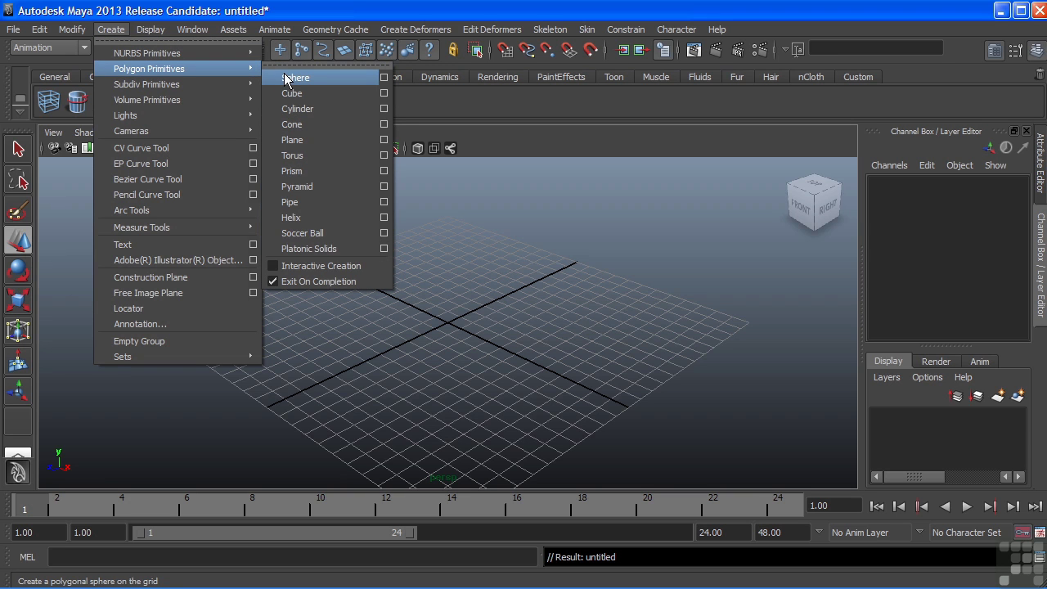
{"action": "left_click", "coordinate": [286, 78]}
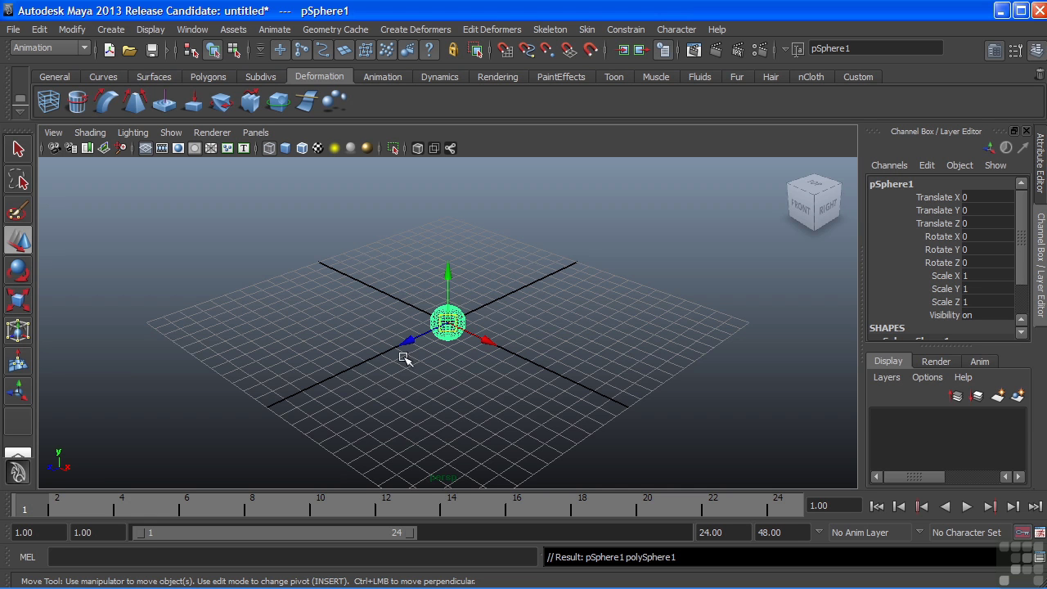
Step: Dolly and tumble the viewport camera in closer to the sphere
{"action": "right_click_drag", "start_coordinate": [411, 329], "coordinate": [595, 330], "text": "alt"}
{"action": "left_click_drag", "start_coordinate": [595, 330], "coordinate": [562, 311], "text": "alt"}
{"action": "middle_click_drag", "start_coordinate": [562, 311], "coordinate": [554, 304], "text": "alt"}
{"action": "right_click_drag", "start_coordinate": [554, 303], "coordinate": [517, 327], "text": "alt"}
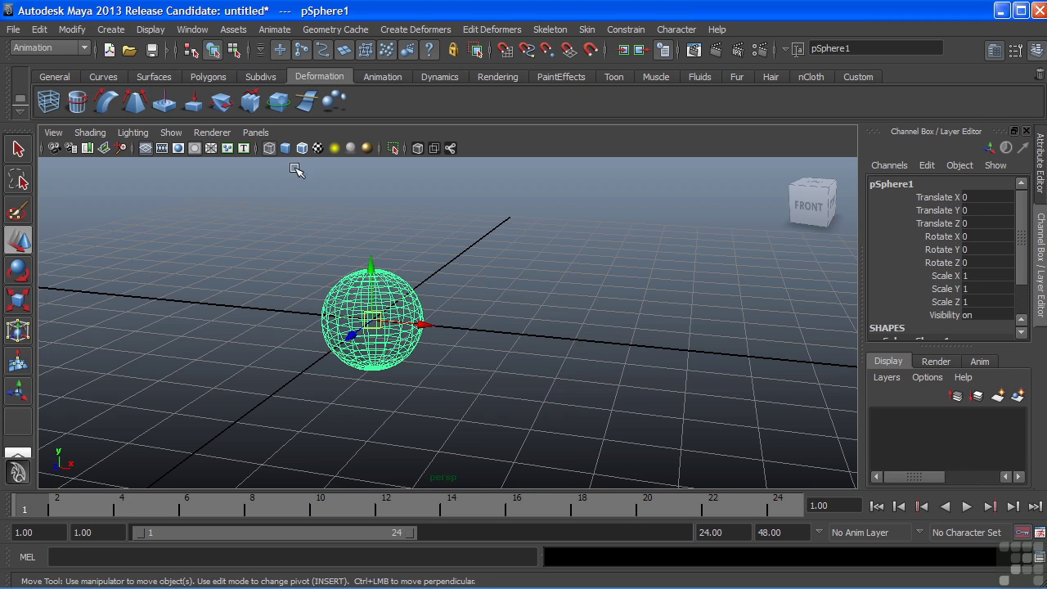
{"action": "left_click", "coordinate": [194, 30]}
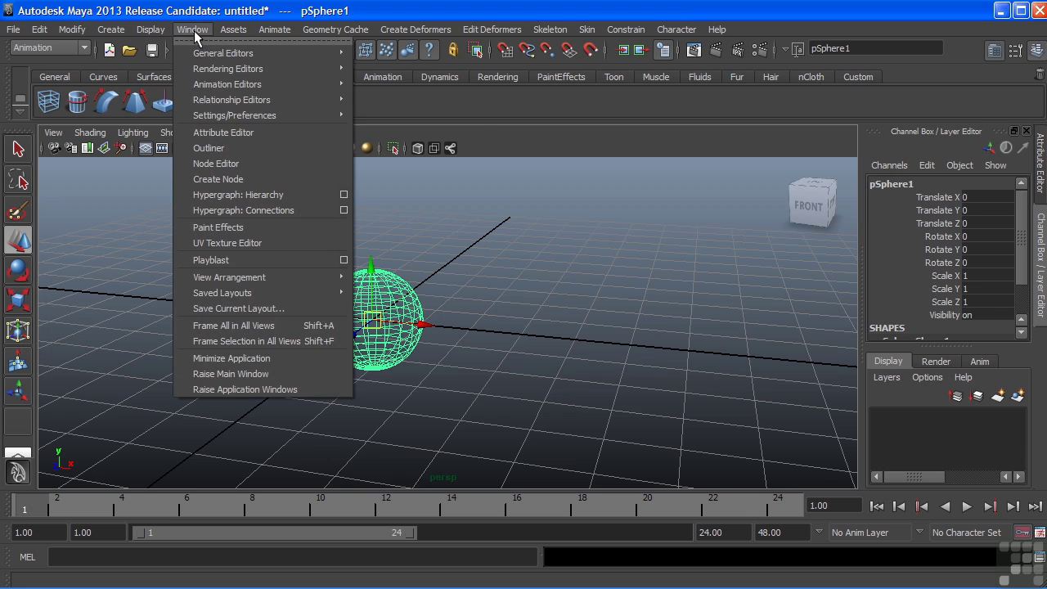
Step: Open the Hypergraph Hierarchy and frame pSphere1 large in the graph and the viewport
{"action": "left_click", "coordinate": [269, 194]}
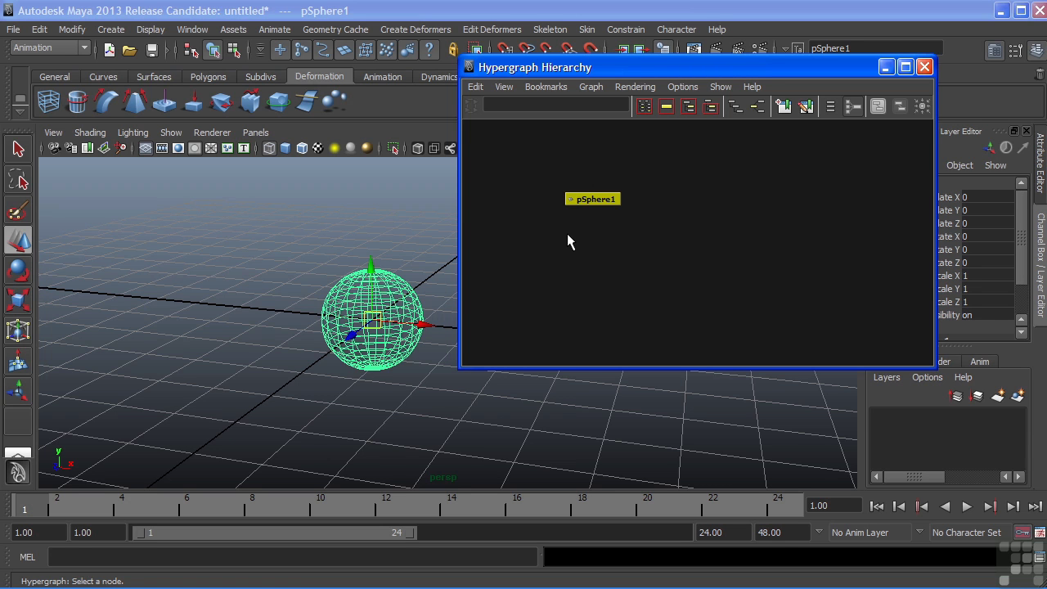
{"action": "middle_click_drag", "start_coordinate": [570, 241], "coordinate": [706, 240], "text": "alt"}
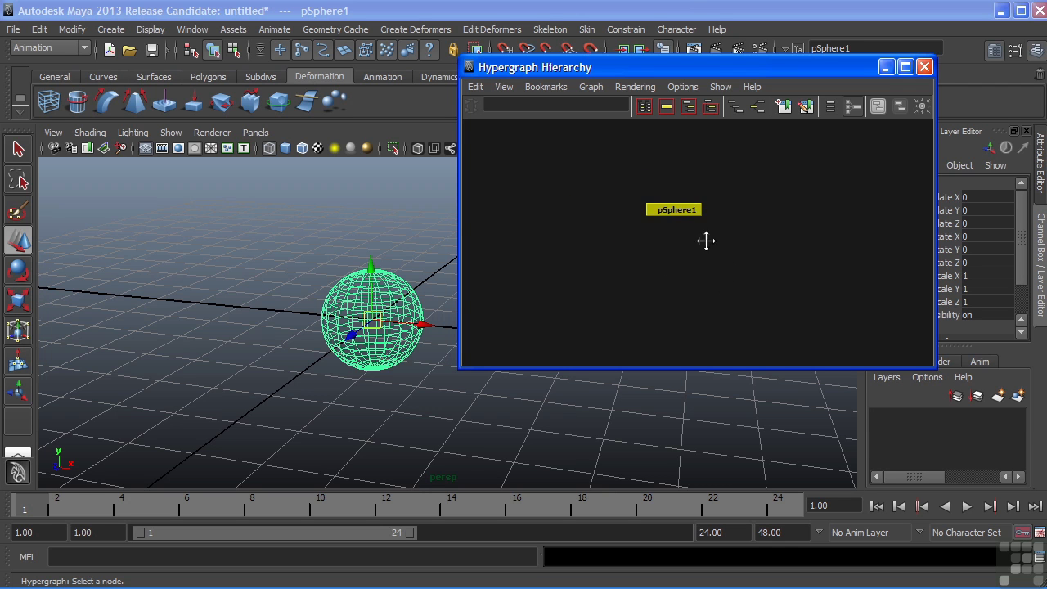
{"action": "right_click_drag", "start_coordinate": [630, 262], "coordinate": [775, 260], "text": "alt"}
{"action": "middle_click_drag", "start_coordinate": [630, 212], "coordinate": [678, 238], "text": "alt"}
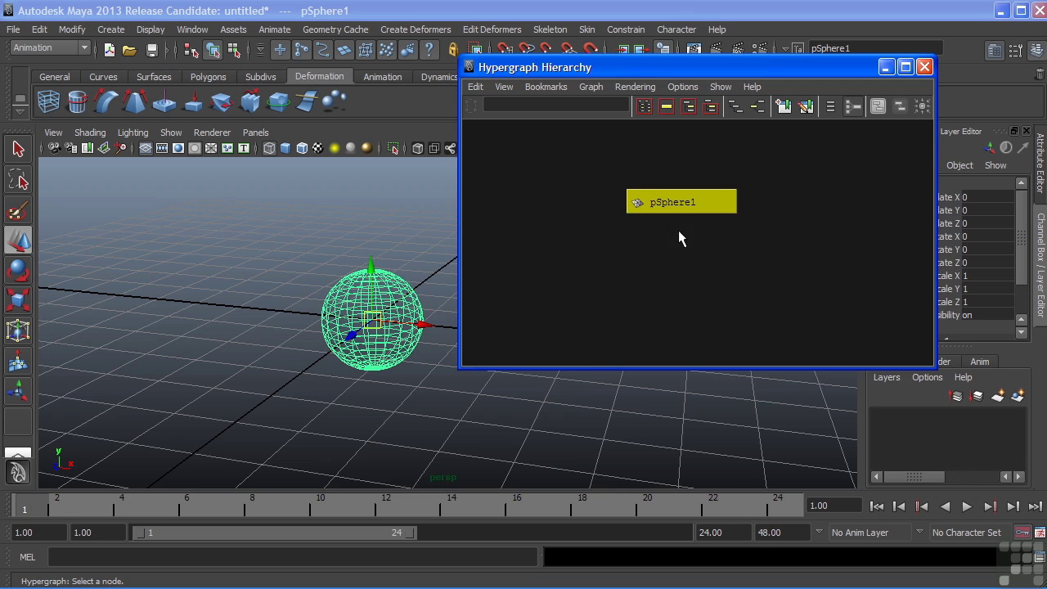
{"action": "right_click_drag", "start_coordinate": [678, 238], "coordinate": [556, 256], "text": "alt"}
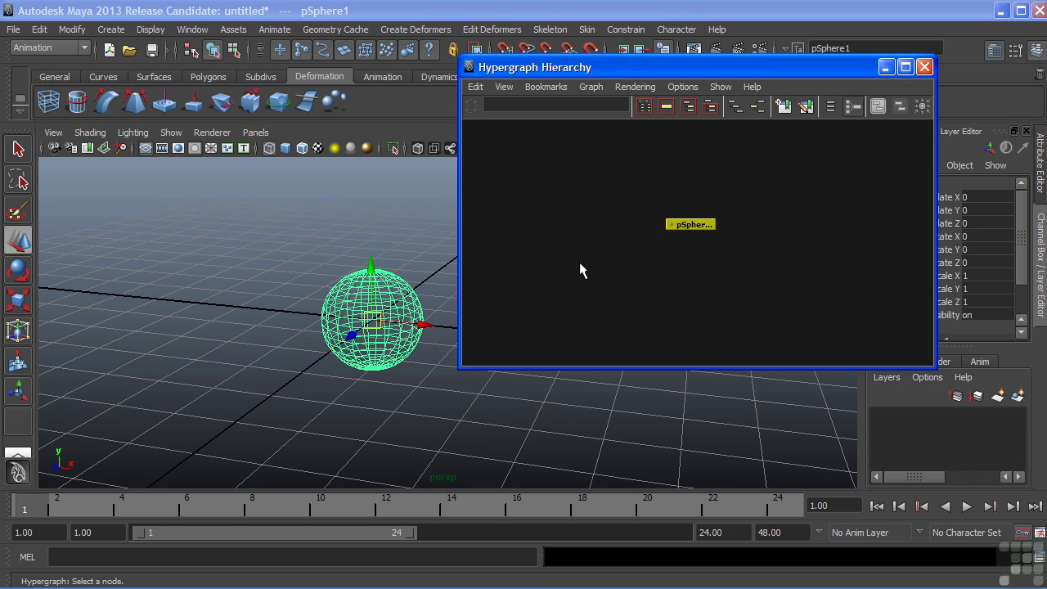
{"action": "key", "text": "f"}
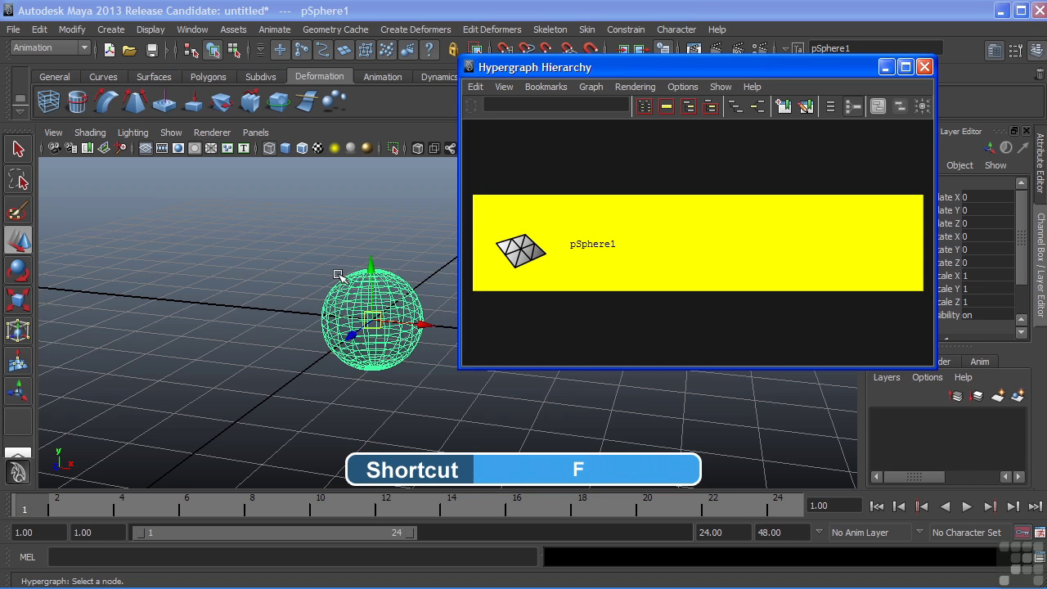
{"action": "key", "text": "f"}
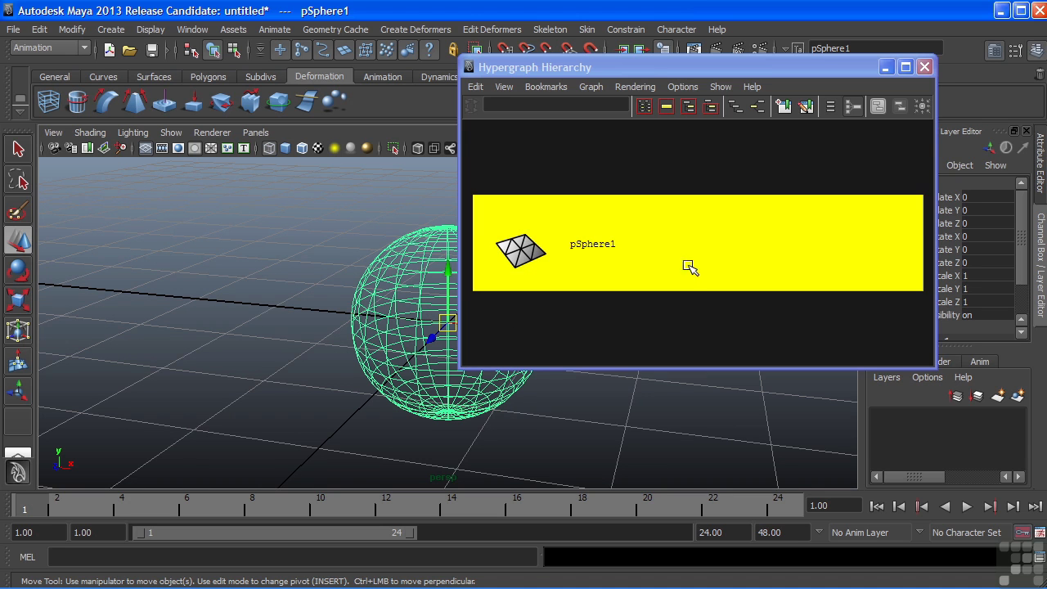
Step: Turn on Shape Nodes so pSphereShape1 appears under pSphere1, and shift the Hypergraph window left
{"action": "right_click_drag", "start_coordinate": [859, 253], "coordinate": [516, 253], "text": "alt"}
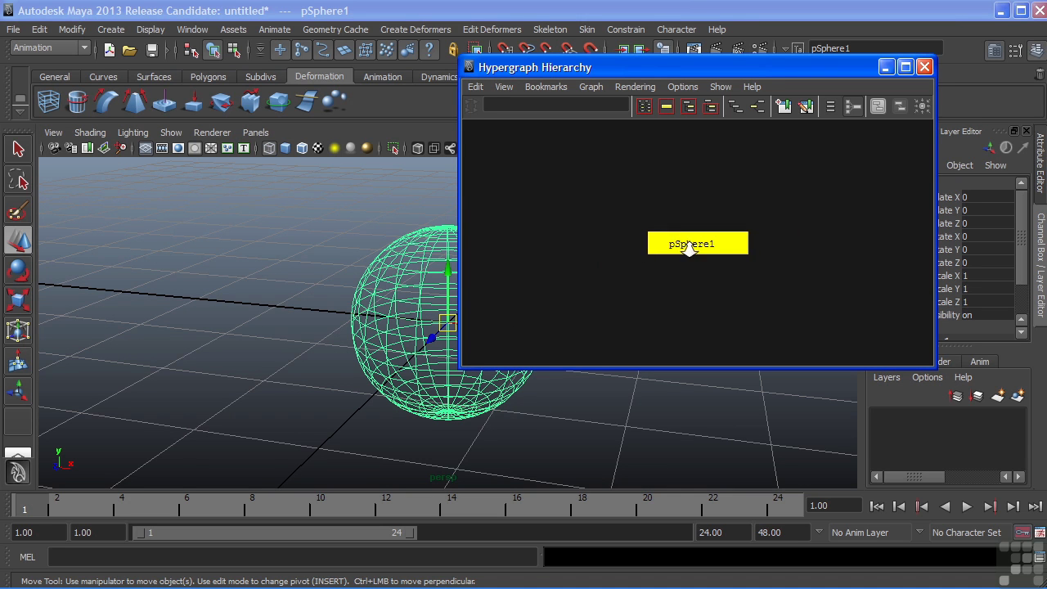
{"action": "left_click", "coordinate": [693, 86]}
{"action": "mouse_move", "coordinate": [691, 106]}
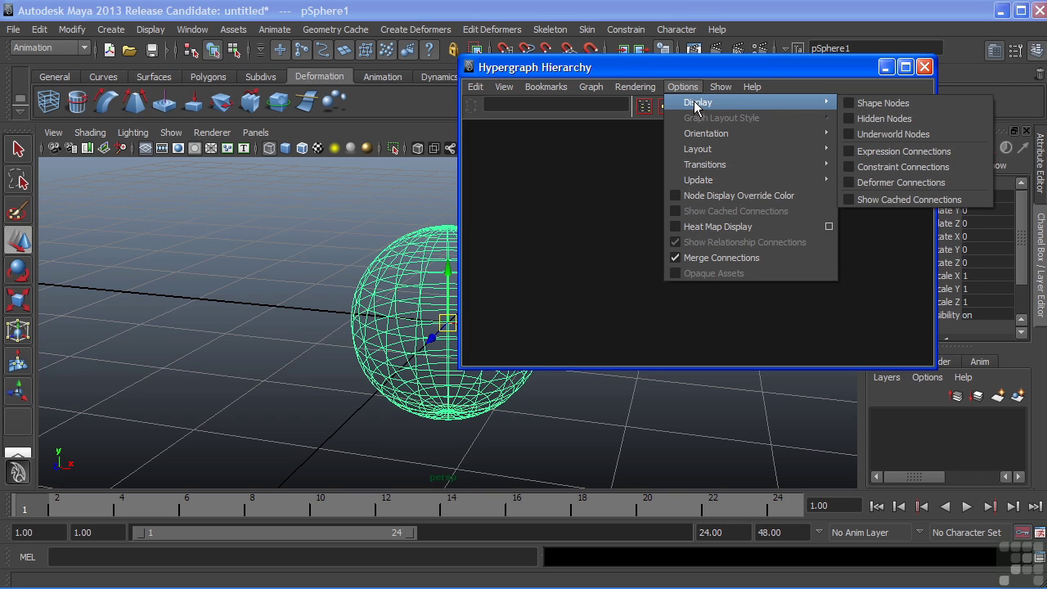
{"action": "left_click", "coordinate": [847, 103]}
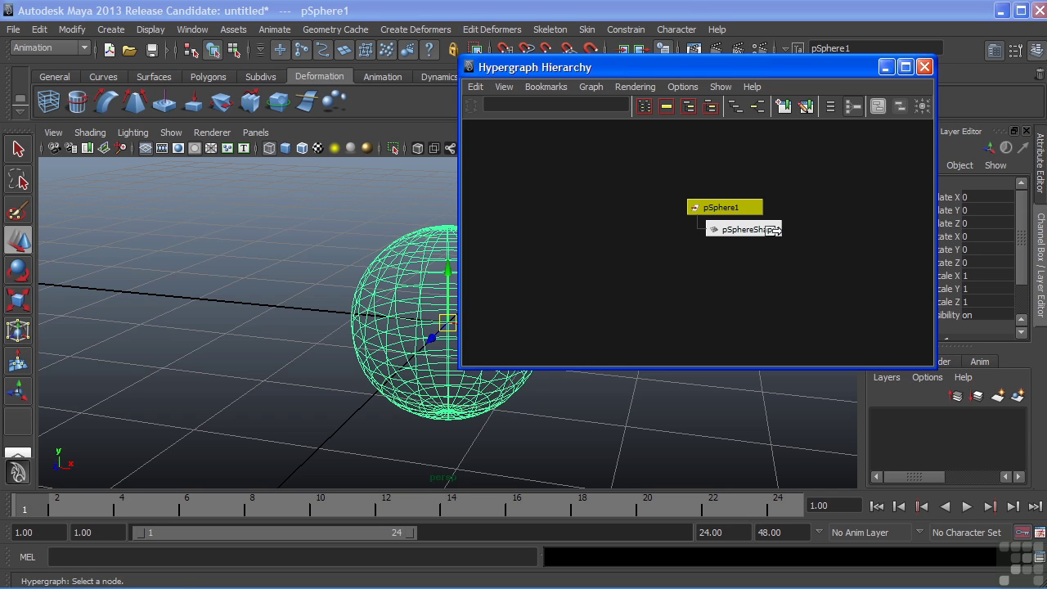
{"action": "left_click_drag", "start_coordinate": [718, 71], "coordinate": [588, 65]}
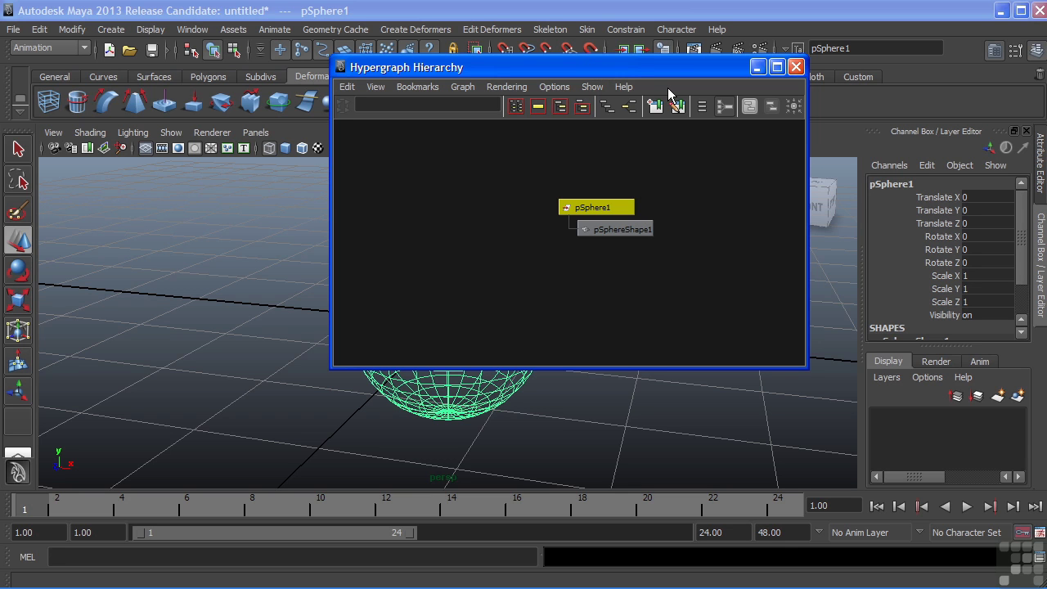
{"action": "left_click_drag", "start_coordinate": [716, 67], "coordinate": [574, 65]}
Step: Show the sphere in the Attribute Editor, checking pSphere1, then ending on pSphereShape1's mesh attributes
{"action": "left_click", "coordinate": [1040, 157]}
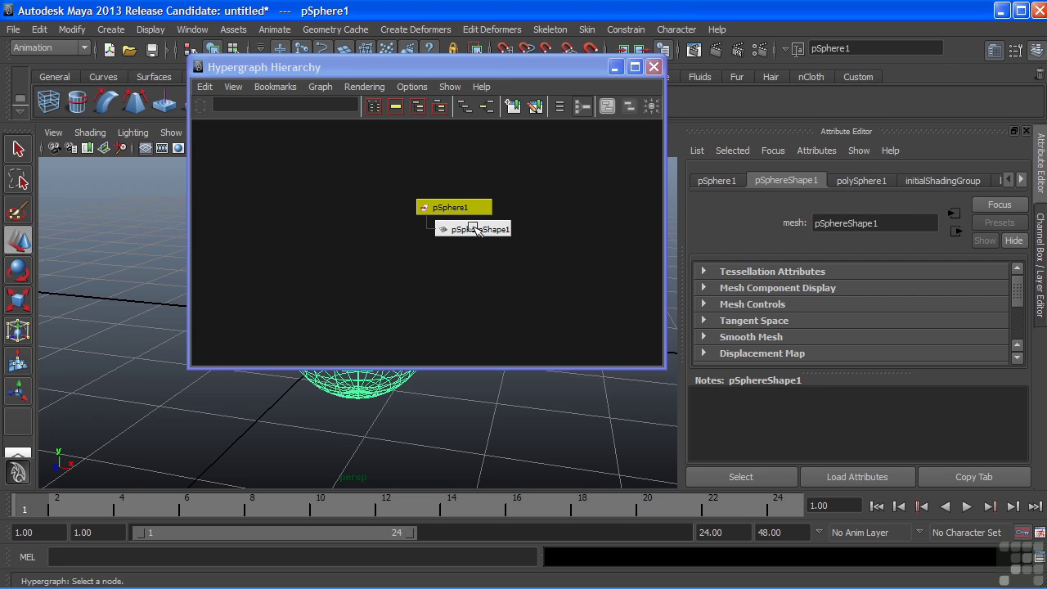
{"action": "left_click", "coordinate": [730, 181]}
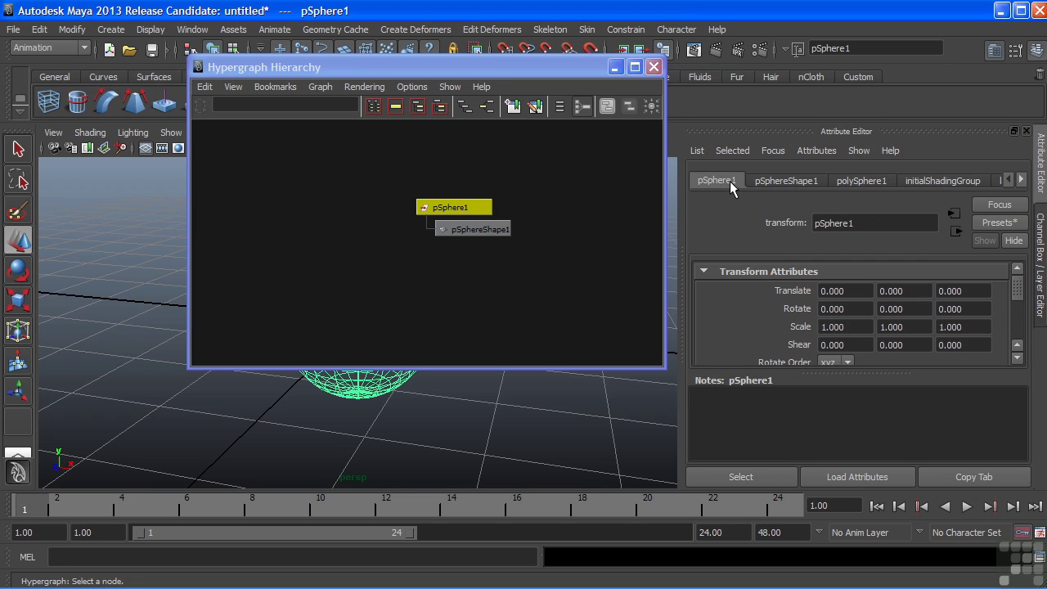
{"action": "middle_click_drag", "start_coordinate": [485, 201], "coordinate": [701, 235]}
{"action": "left_click", "coordinate": [1042, 235]}
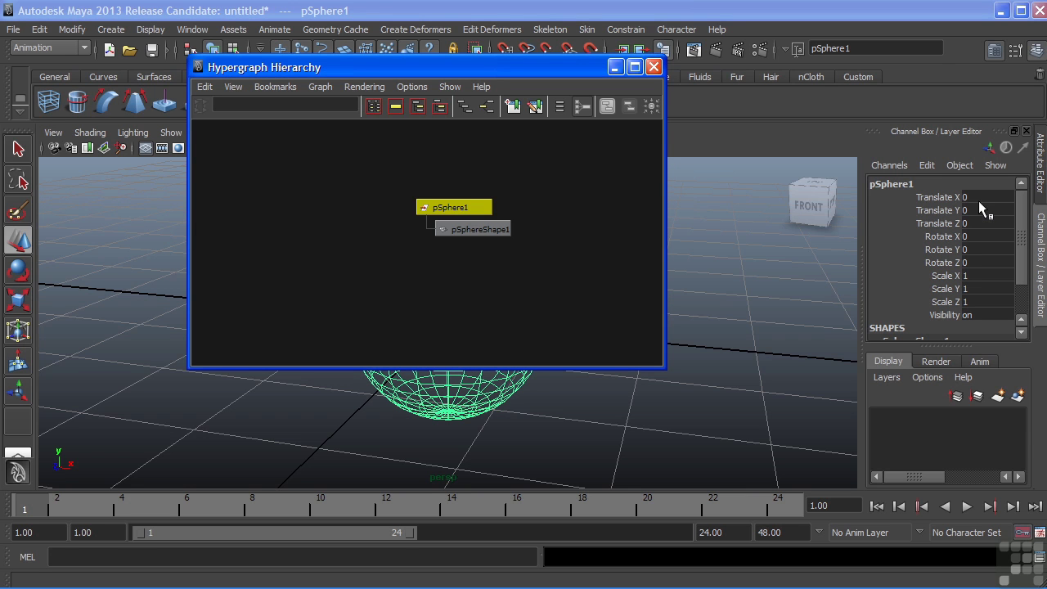
{"action": "left_click", "coordinate": [1041, 164]}
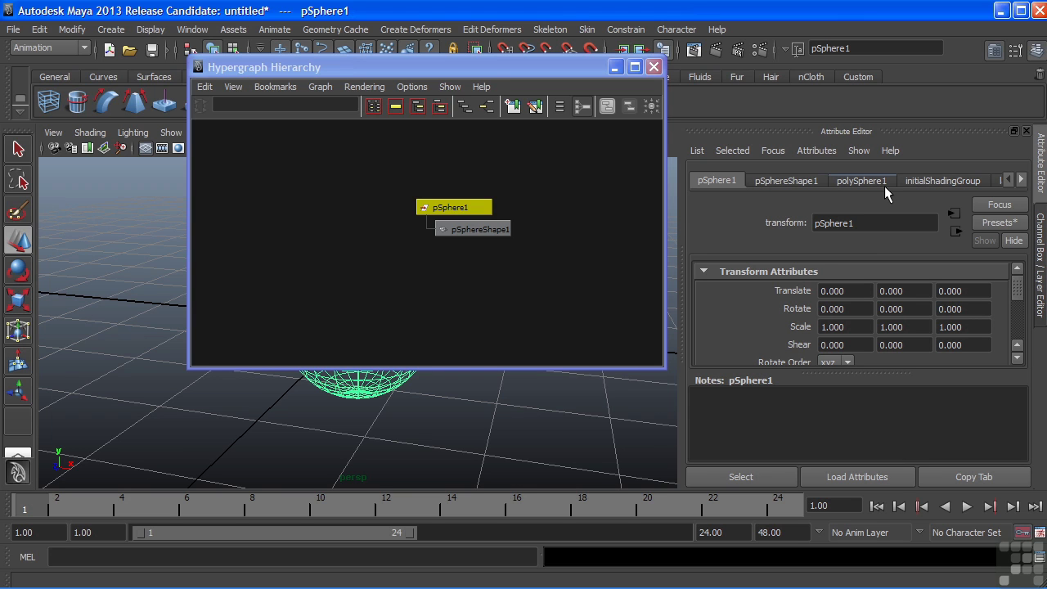
{"action": "left_click", "coordinate": [786, 178]}
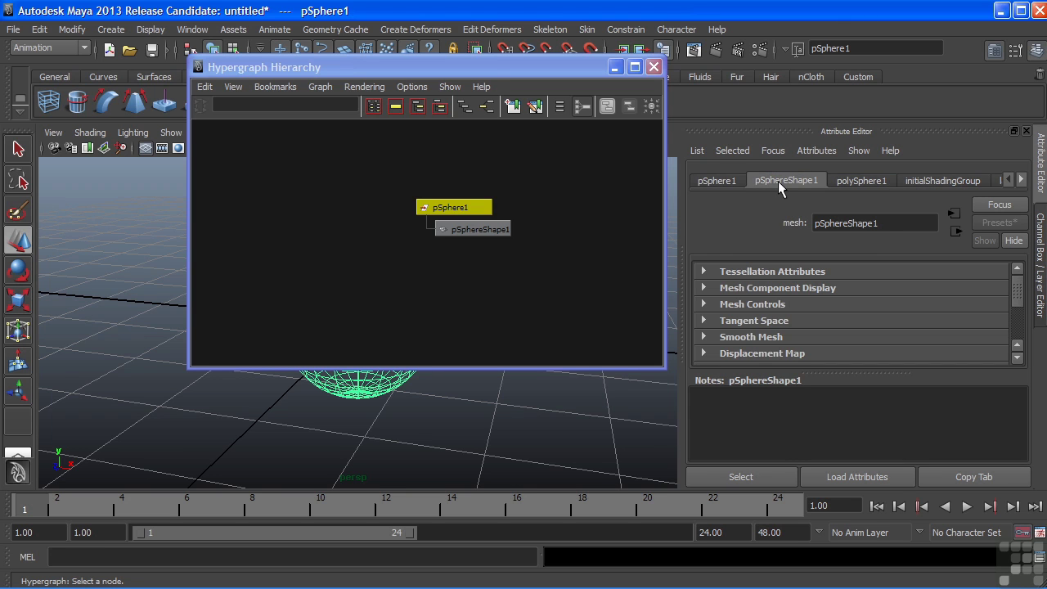
{"action": "left_click", "coordinate": [778, 180]}
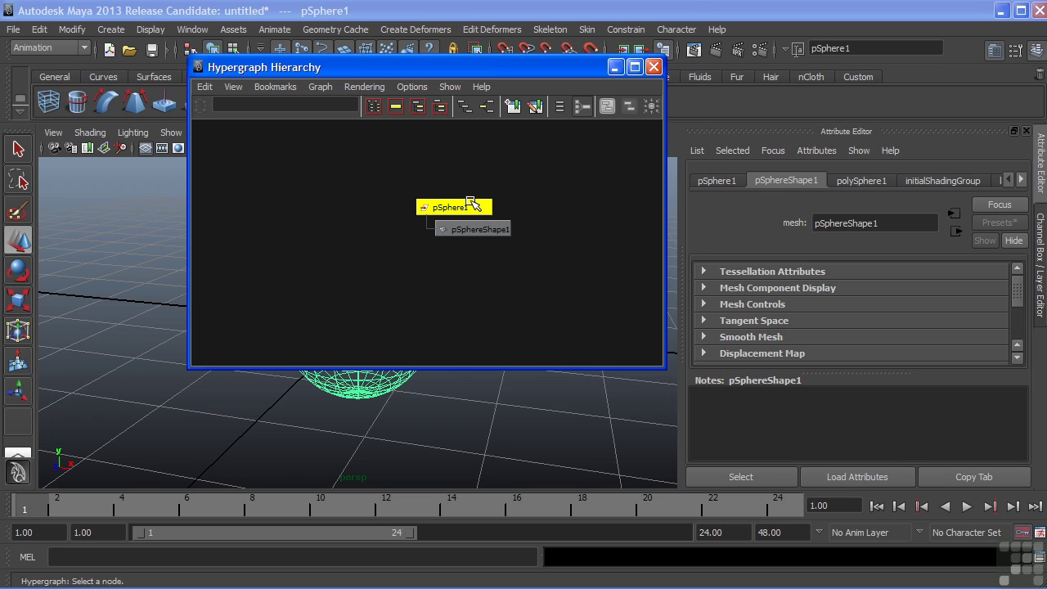
Step: Show hidden nodes in the Hypergraph so the persp, top, front and side cameras appear
{"action": "left_click", "coordinate": [413, 86]}
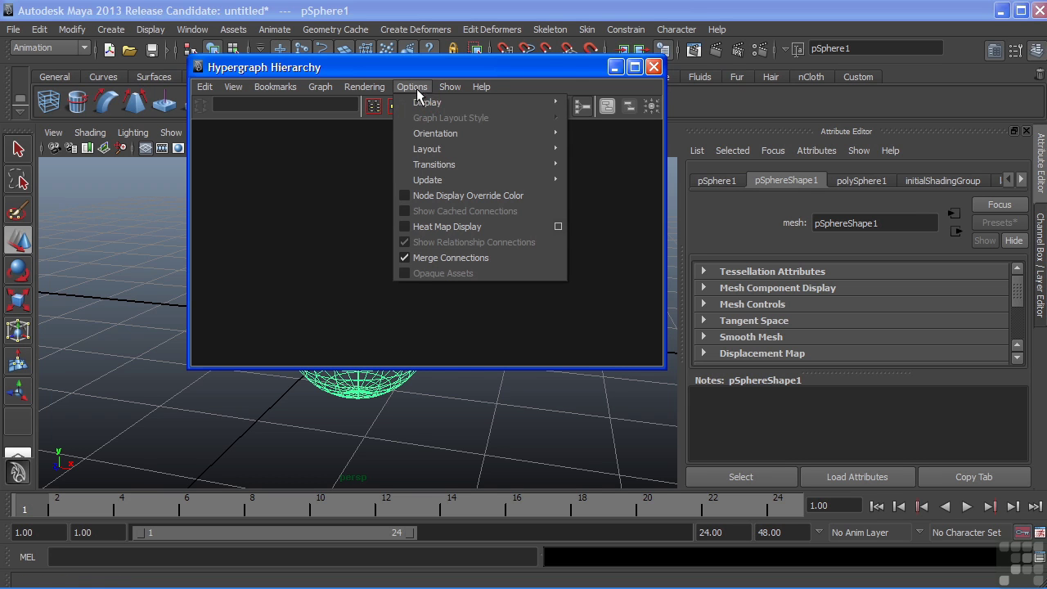
{"action": "mouse_move", "coordinate": [421, 100]}
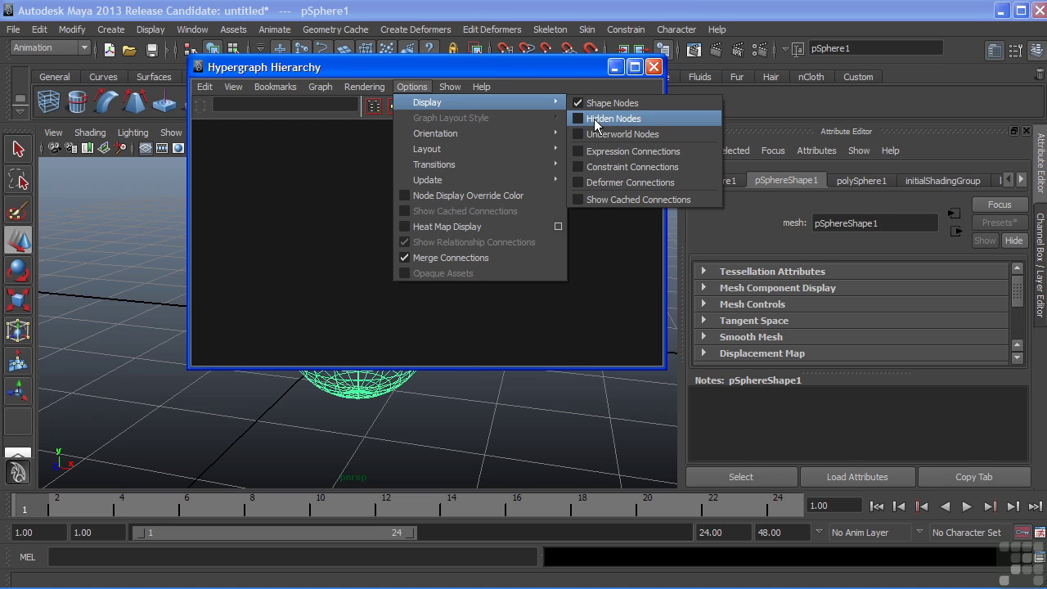
{"action": "left_click", "coordinate": [595, 120]}
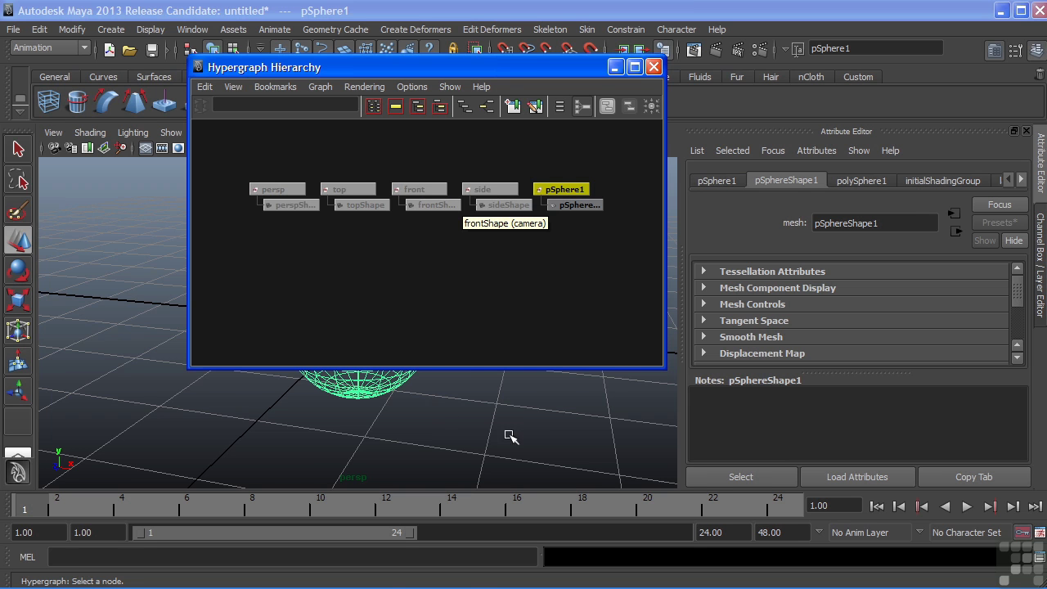
Step: Toggle the four-view layout and back to perspective, then slide the Hypergraph aside to uncover the attributes
{"action": "right_click_drag", "start_coordinate": [510, 435], "coordinate": [455, 419], "text": "alt"}
{"action": "left_click_drag", "start_coordinate": [401, 70], "coordinate": [700, 106]}
{"action": "key", "text": "space"}
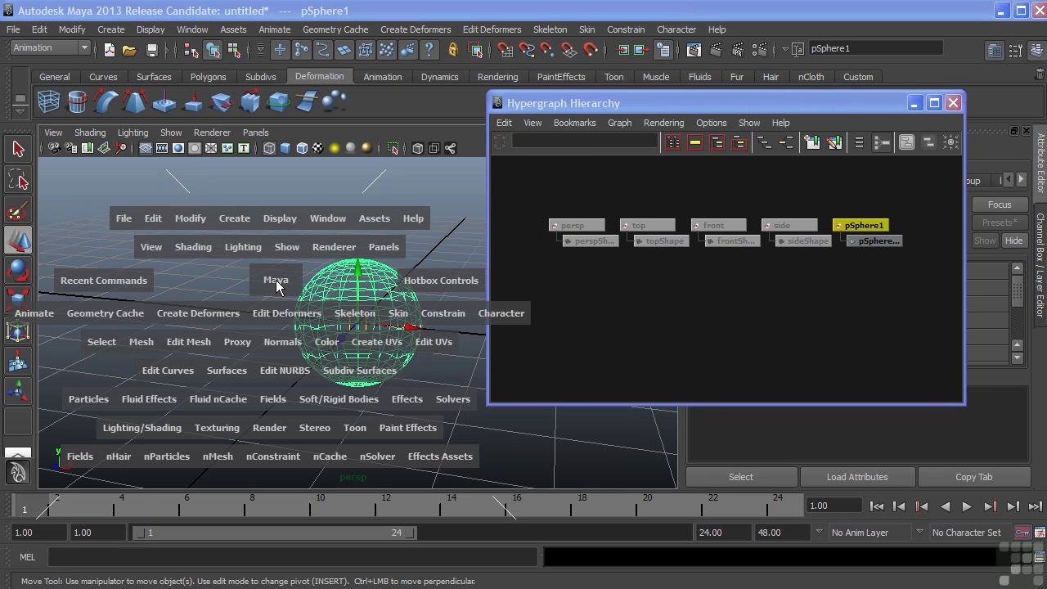
{"action": "key", "text": "space"}
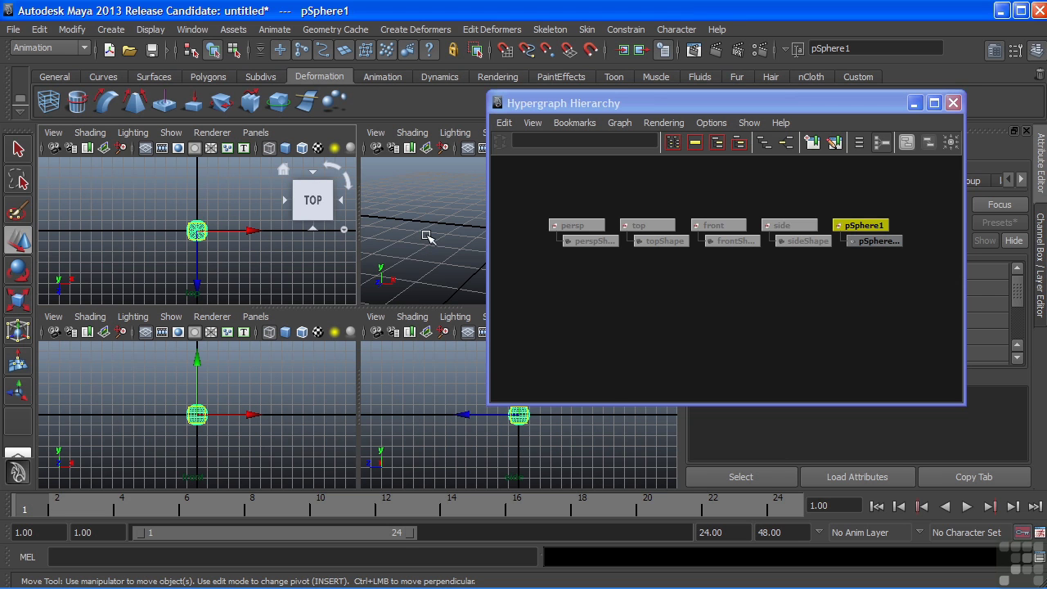
{"action": "key", "text": "space"}
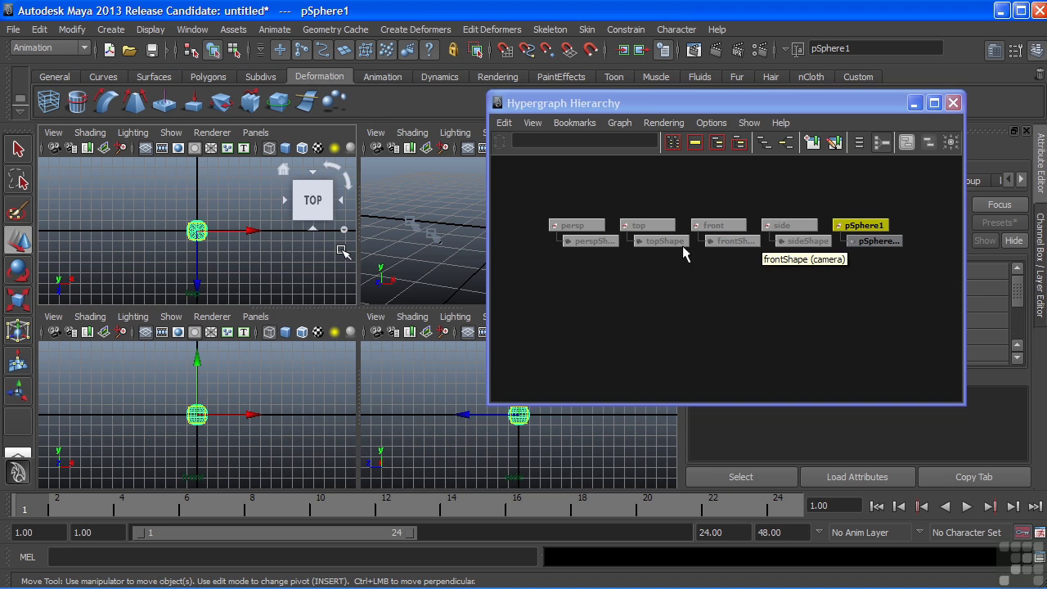
{"action": "key", "text": "space"}
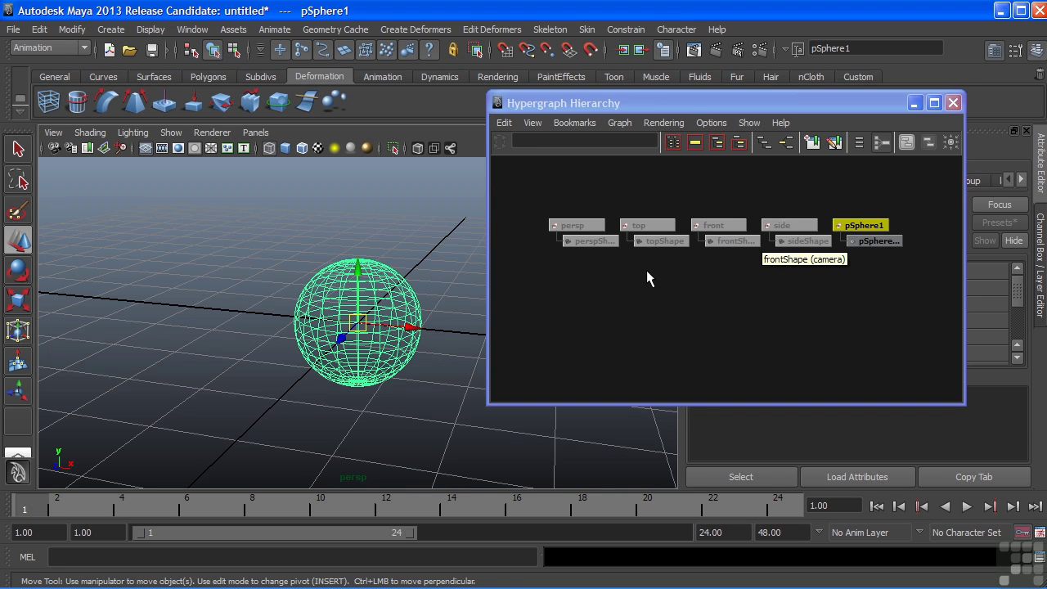
{"action": "scroll", "coordinate": [661, 273], "scroll_direction": "up", "scroll_amount": 2}
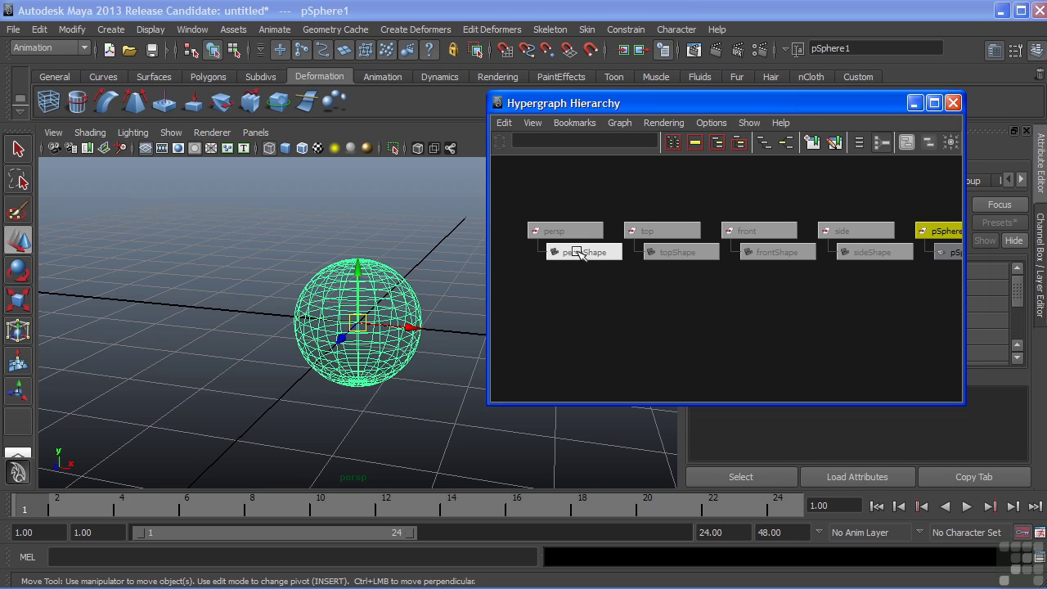
{"action": "scroll", "coordinate": [737, 282], "scroll_direction": "down", "scroll_amount": 2}
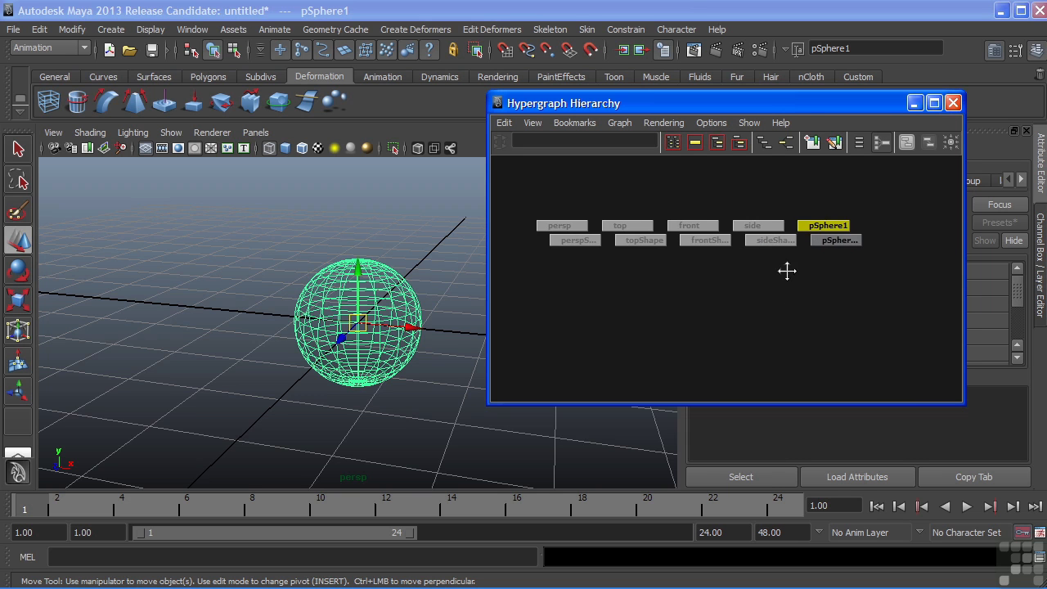
{"action": "scroll", "coordinate": [572, 251], "scroll_direction": "up", "scroll_amount": 1}
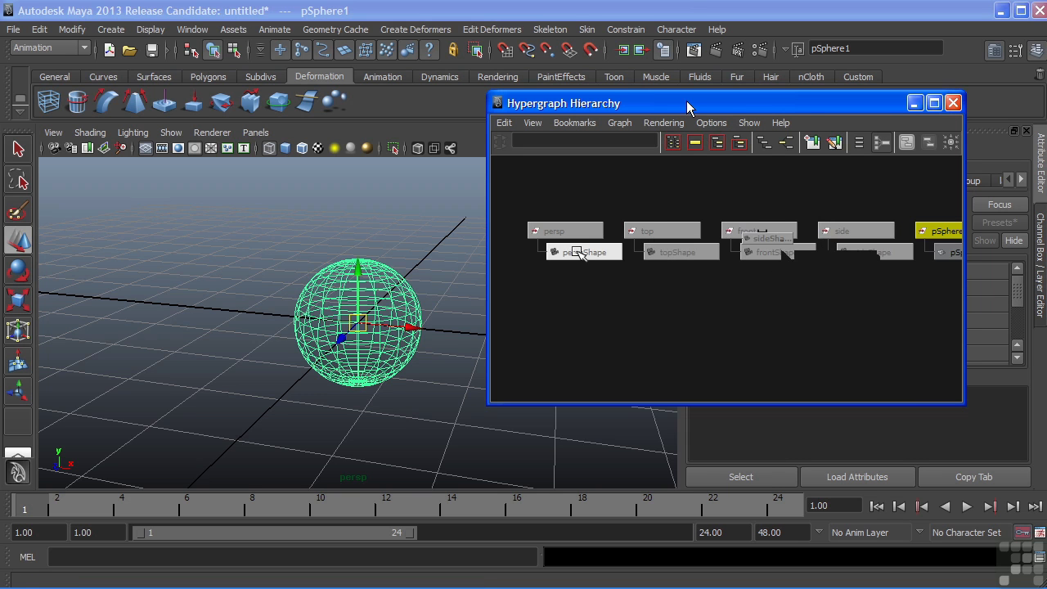
{"action": "left_click_drag", "start_coordinate": [686, 101], "coordinate": [469, 101]}
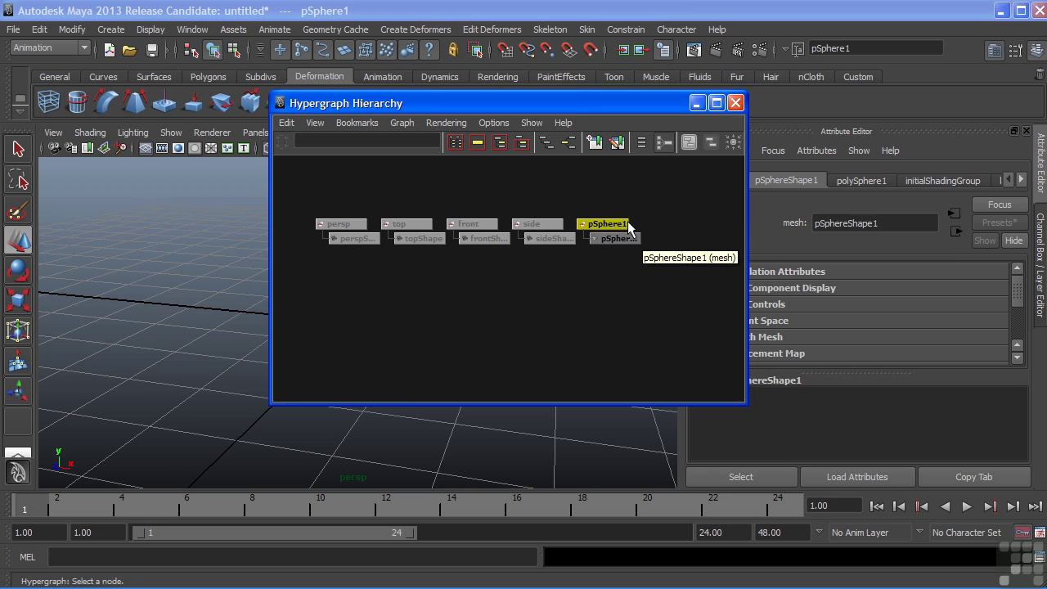
Step: Switch the side panel to the Channel Box and open a Hypergraph: Connections window
{"action": "left_click", "coordinate": [1040, 254]}
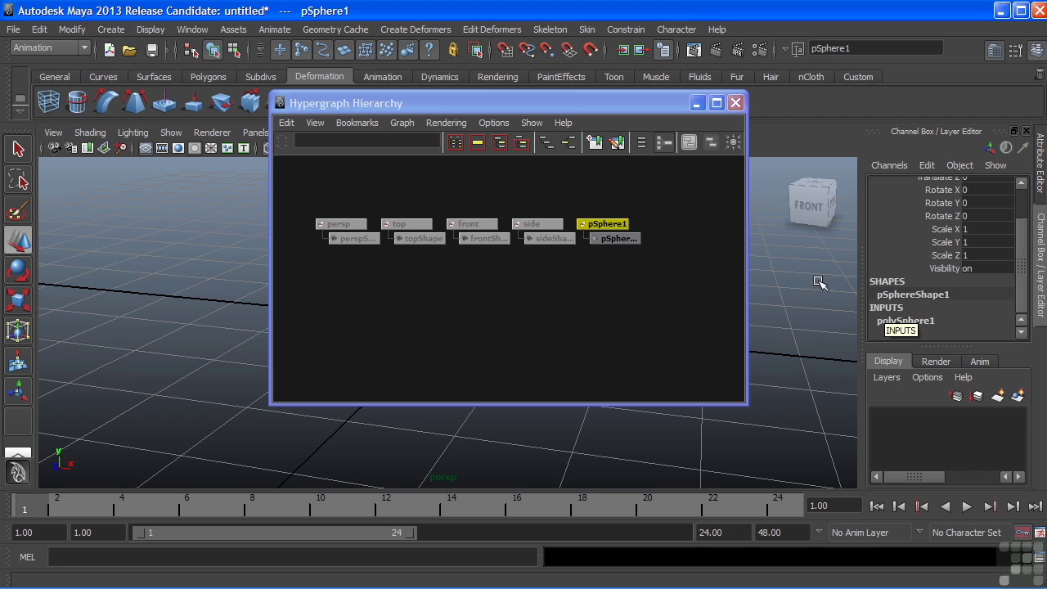
{"action": "left_click_drag", "start_coordinate": [511, 102], "coordinate": [654, 80]}
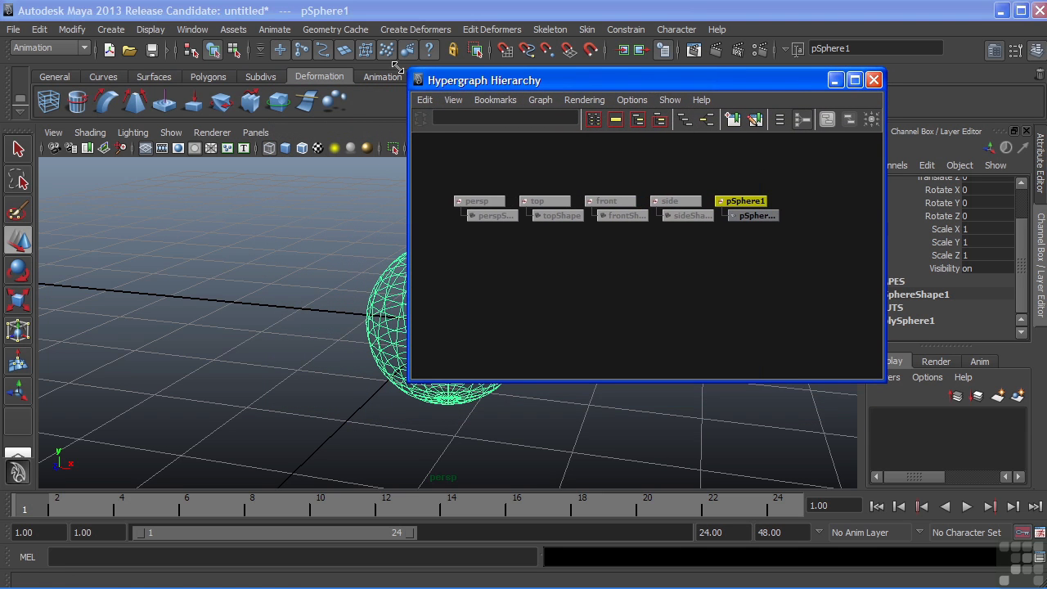
{"action": "left_click", "coordinate": [192, 30]}
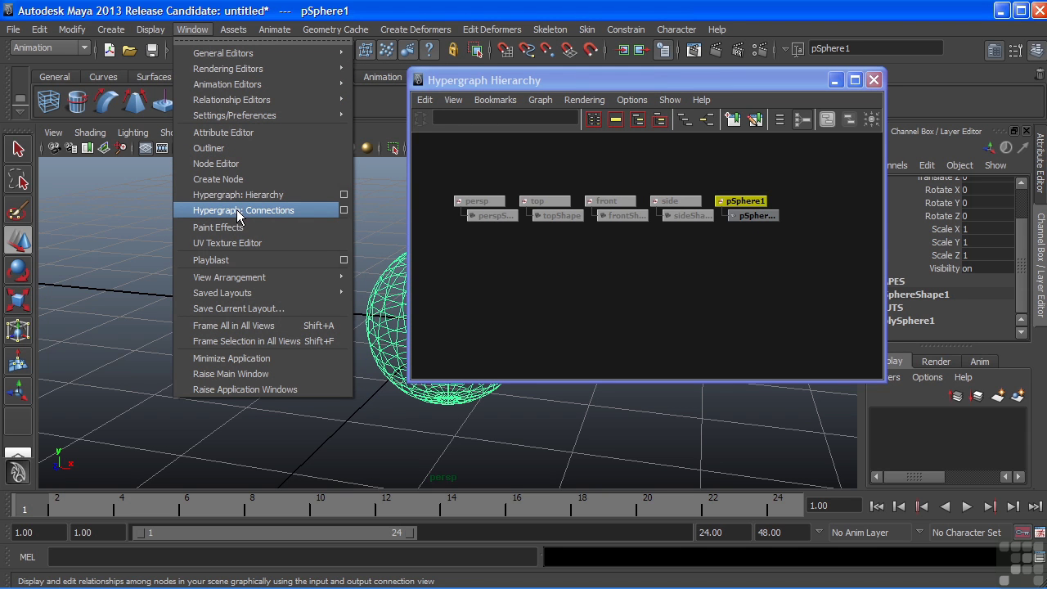
{"action": "left_click", "coordinate": [280, 211]}
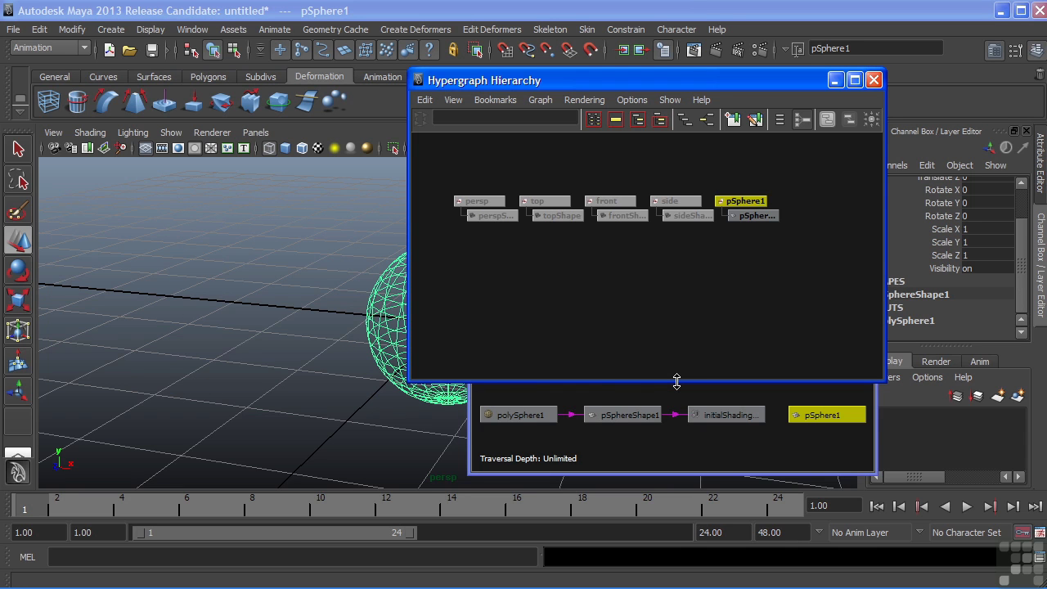
{"action": "left_click_drag", "start_coordinate": [676, 381], "coordinate": [697, 262]}
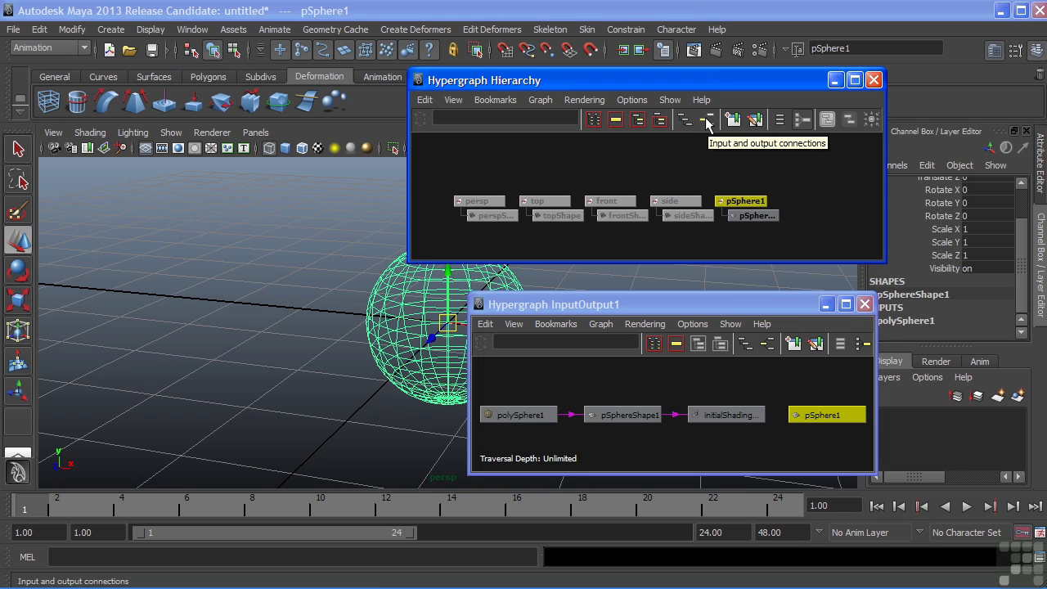
Step: Show pSphere1's input and output connections in the Hypergraph and close the duplicate window
{"action": "left_click", "coordinate": [708, 120]}
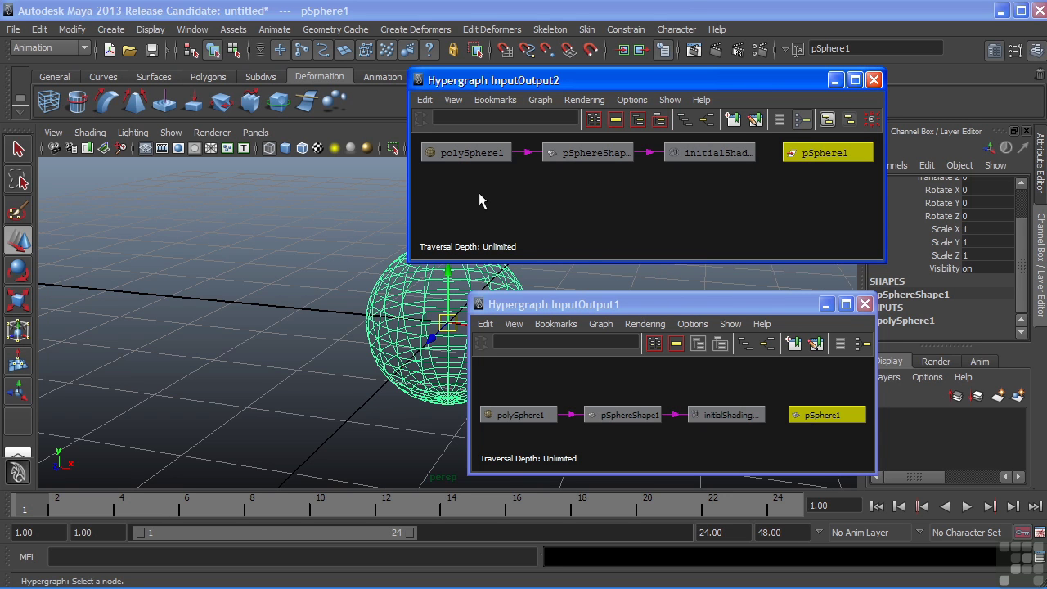
{"action": "left_click_drag", "start_coordinate": [640, 310], "coordinate": [259, 309]}
{"action": "left_click", "coordinate": [484, 303]}
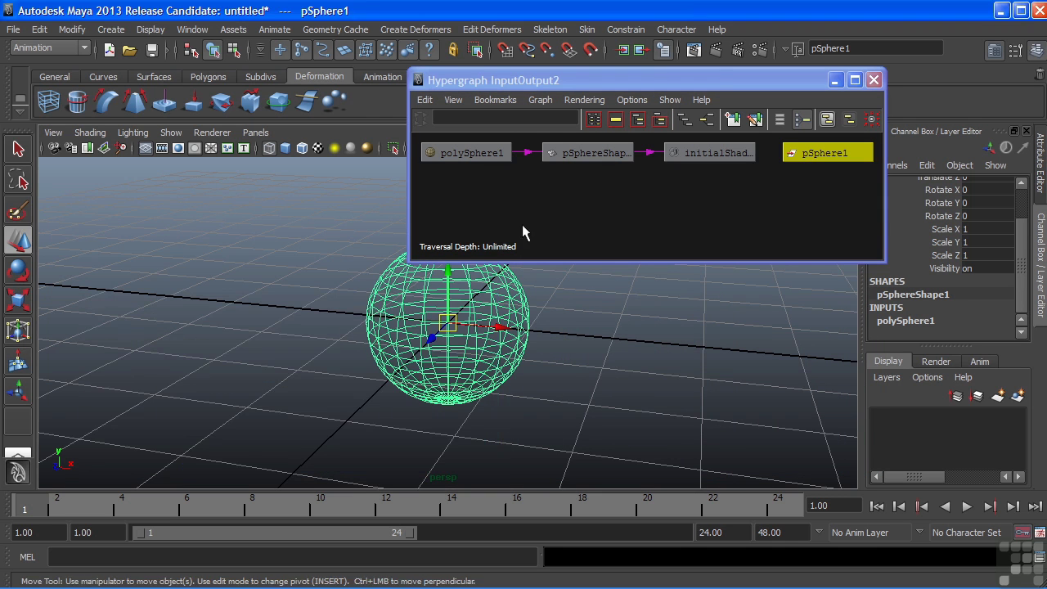
{"action": "left_click_drag", "start_coordinate": [574, 81], "coordinate": [524, 102]}
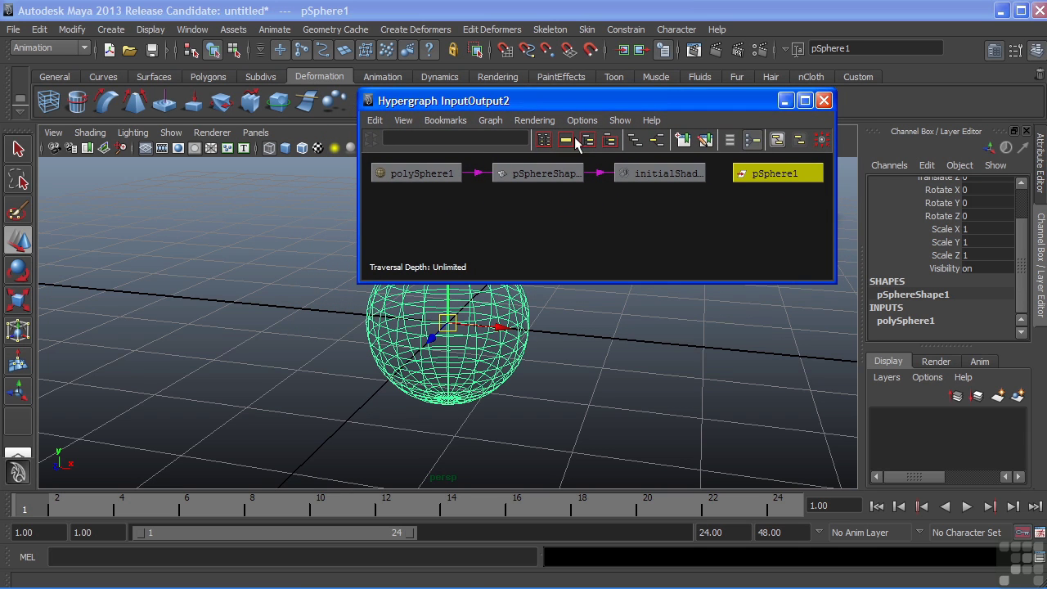
Step: Expand polySphere1 in the Channel Box to reveal its radius and subdivision inputs
{"action": "left_click", "coordinate": [911, 321]}
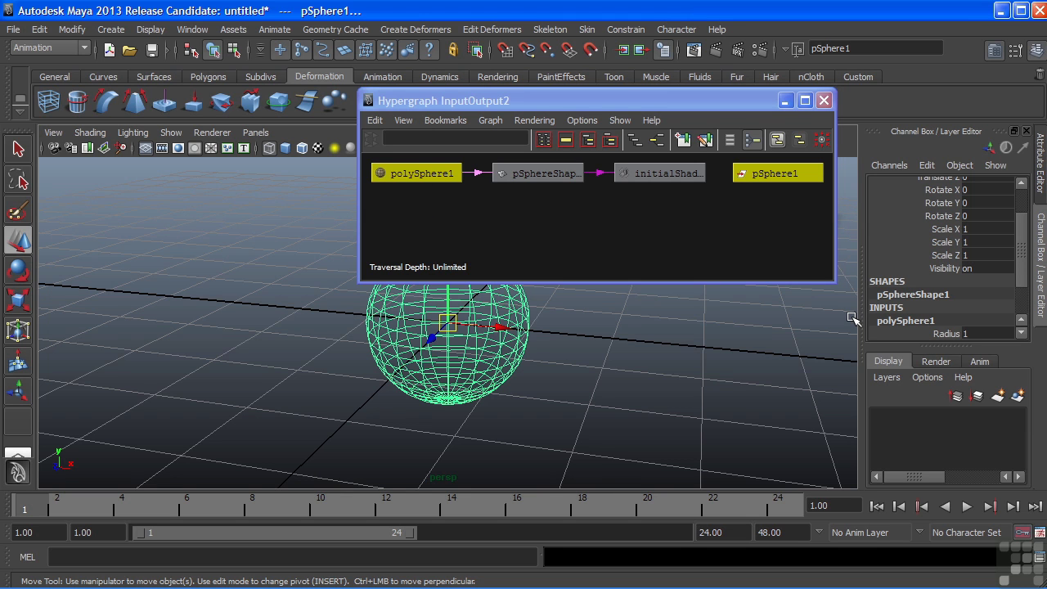
{"action": "scroll", "coordinate": [1023, 258], "scroll_direction": "down", "scroll_amount": 2}
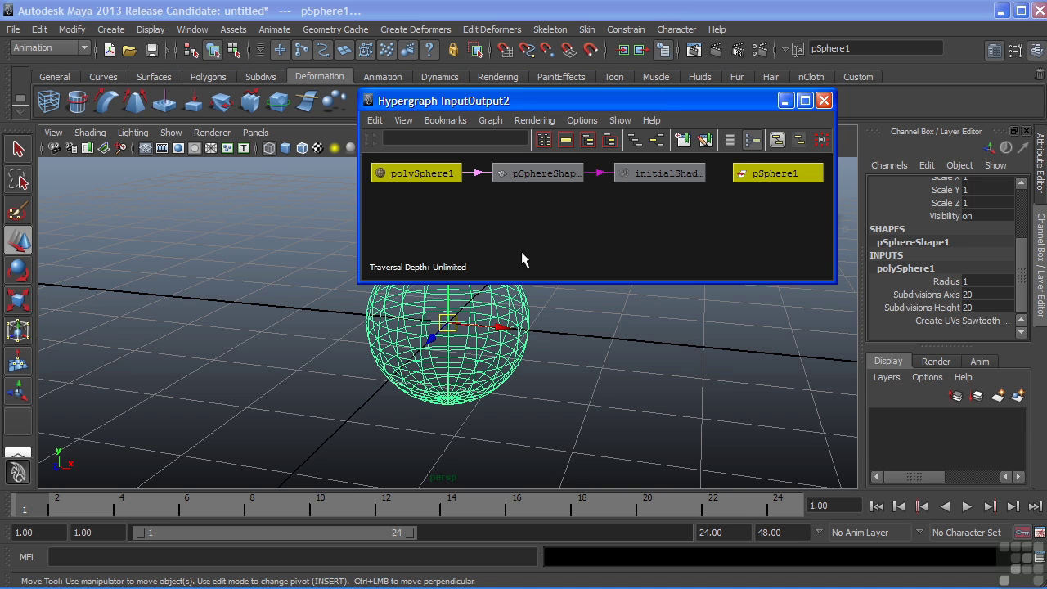
{"action": "left_click", "coordinate": [111, 29]}
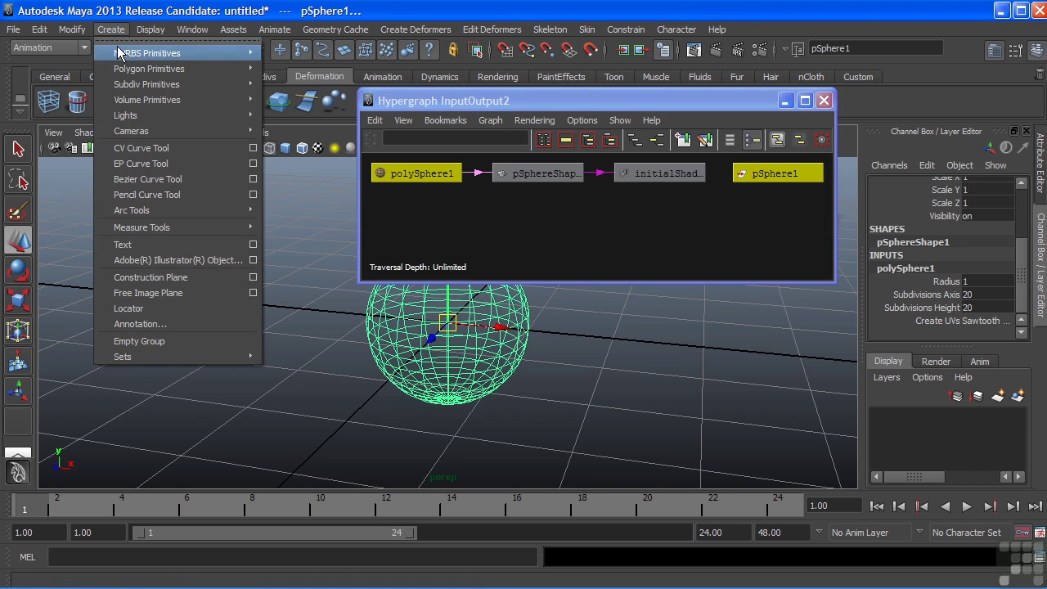
Step: Create polygon cube pCube1 and slide it along X out of the sphere
{"action": "mouse_move", "coordinate": [164, 69]}
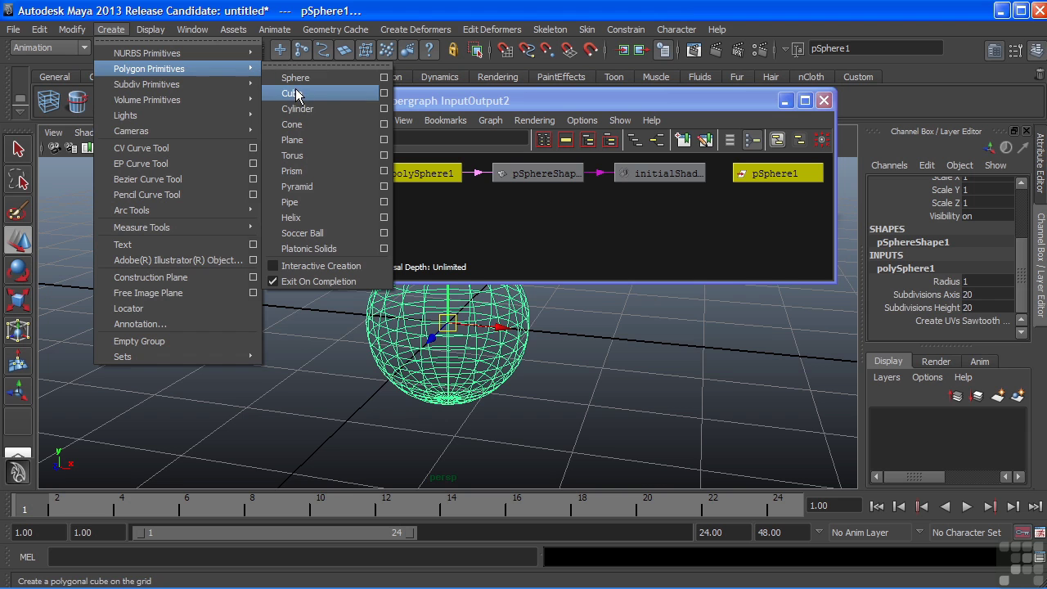
{"action": "left_click", "coordinate": [295, 92]}
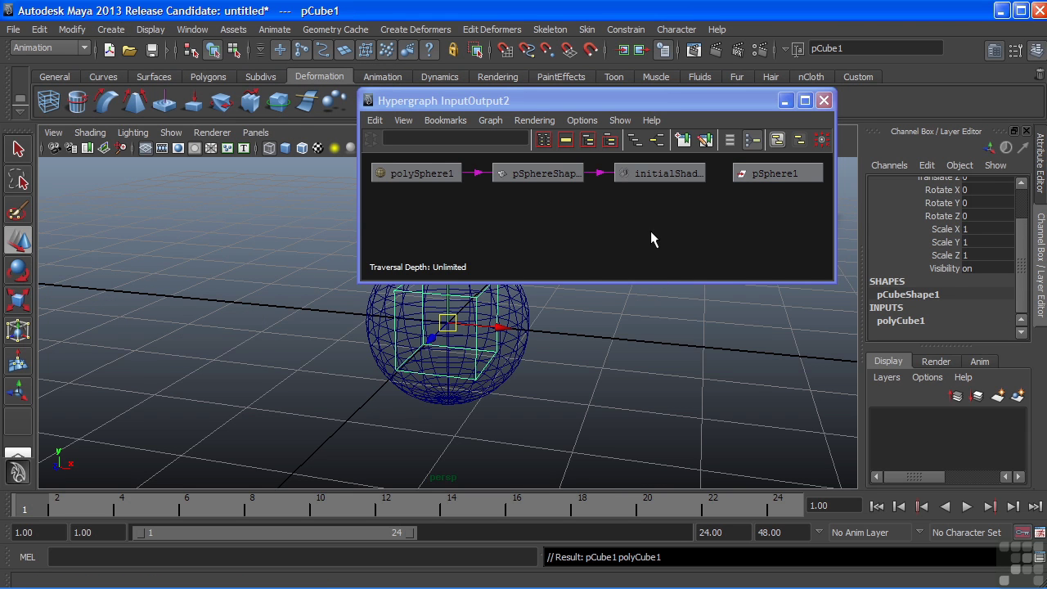
{"action": "right_click_drag", "start_coordinate": [650, 218], "coordinate": [573, 197], "text": "alt"}
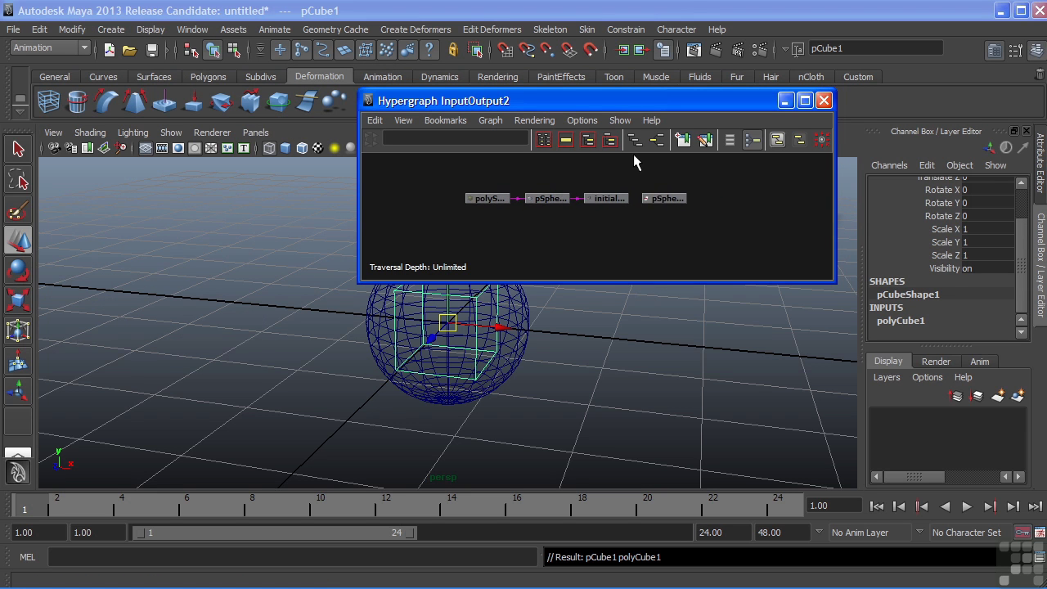
{"action": "right_click_drag", "start_coordinate": [633, 154], "coordinate": [650, 140], "text": "alt"}
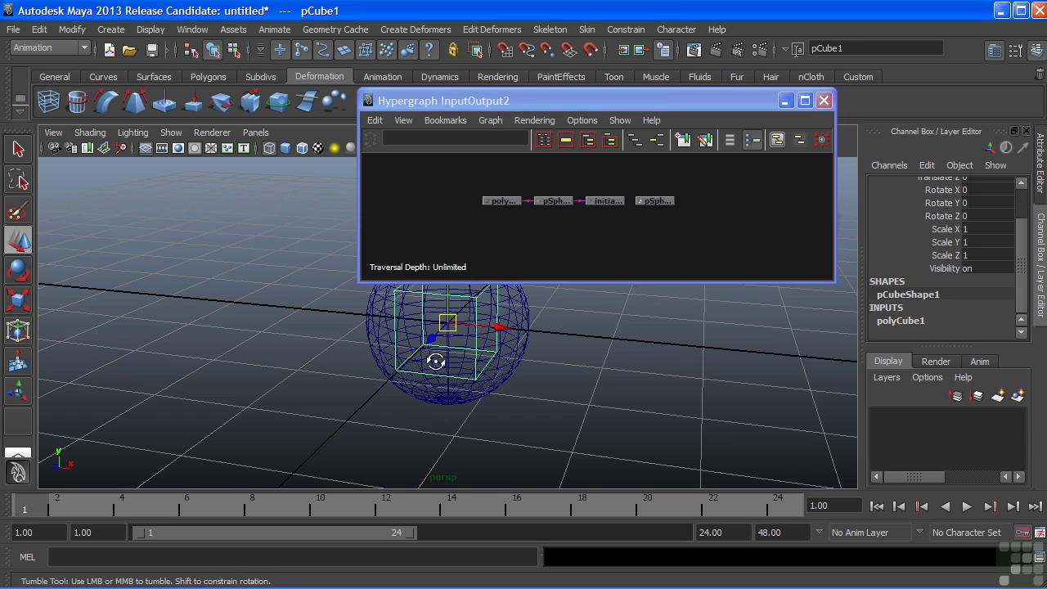
{"action": "left_click_drag", "start_coordinate": [435, 361], "coordinate": [105, 357], "text": "alt"}
{"action": "left_click_drag", "start_coordinate": [368, 333], "coordinate": [594, 381]}
{"action": "middle_click_drag", "start_coordinate": [598, 379], "coordinate": [444, 356], "text": "alt"}
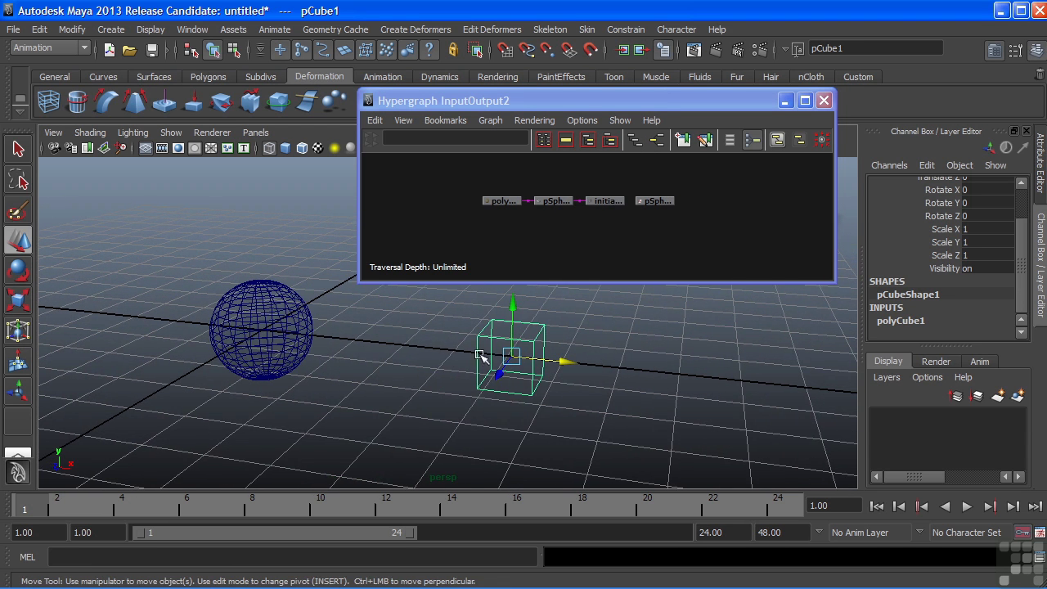
Step: Graph input and output connections for both cube and sphere, enlarge the window, and frame all
{"action": "left_click", "coordinate": [656, 138]}
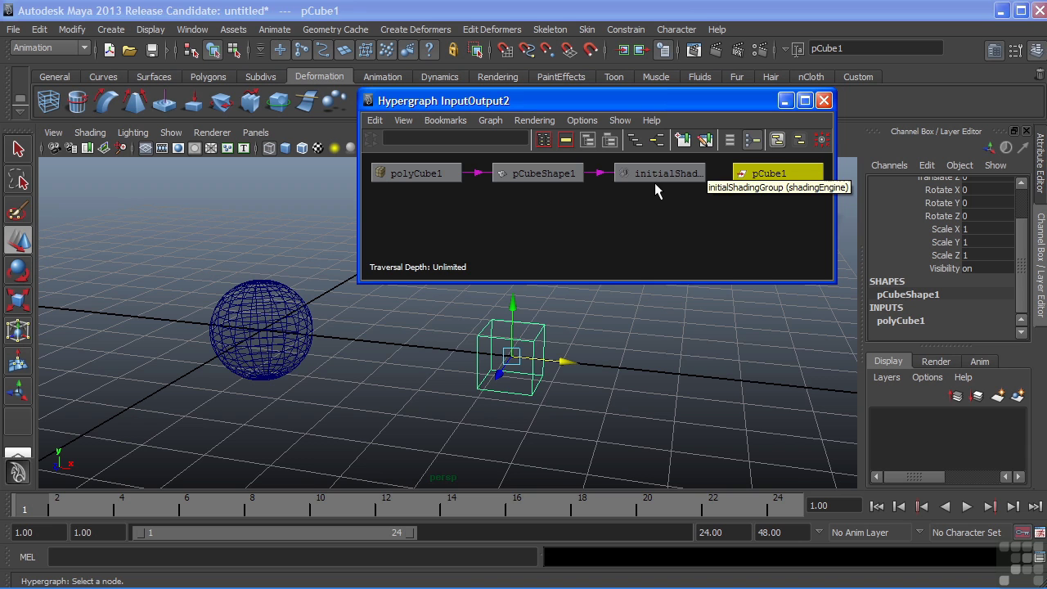
{"action": "left_click", "coordinate": [293, 327]}
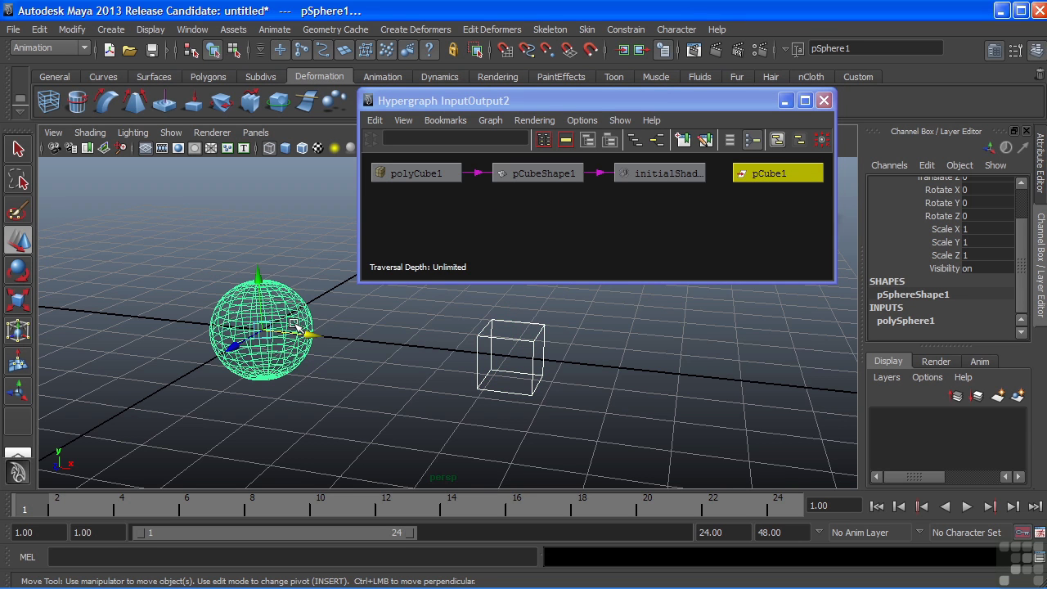
{"action": "left_click", "coordinate": [659, 138]}
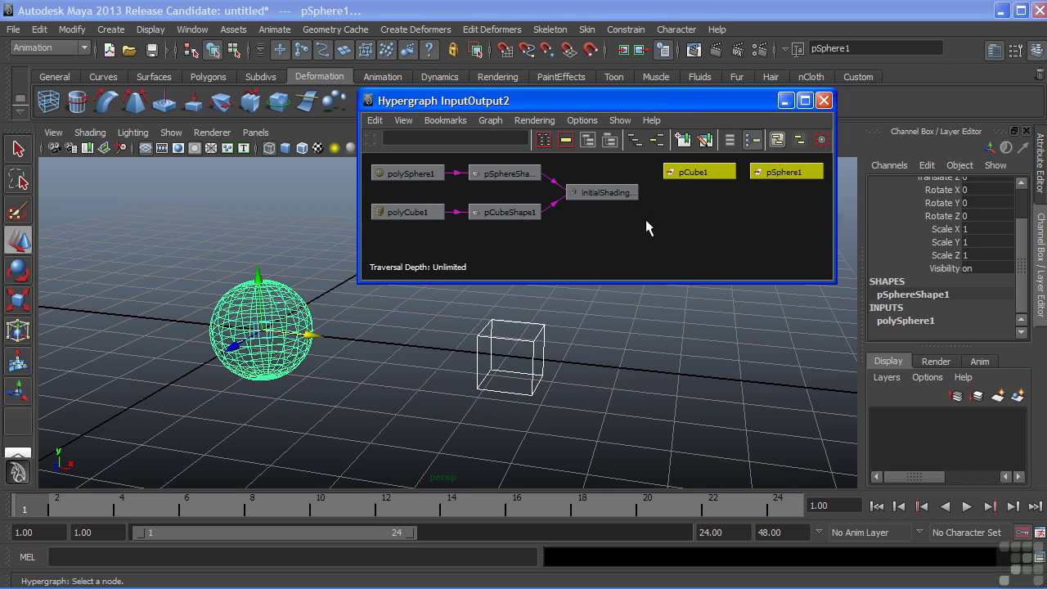
{"action": "left_click_drag", "start_coordinate": [834, 281], "coordinate": [874, 311]}
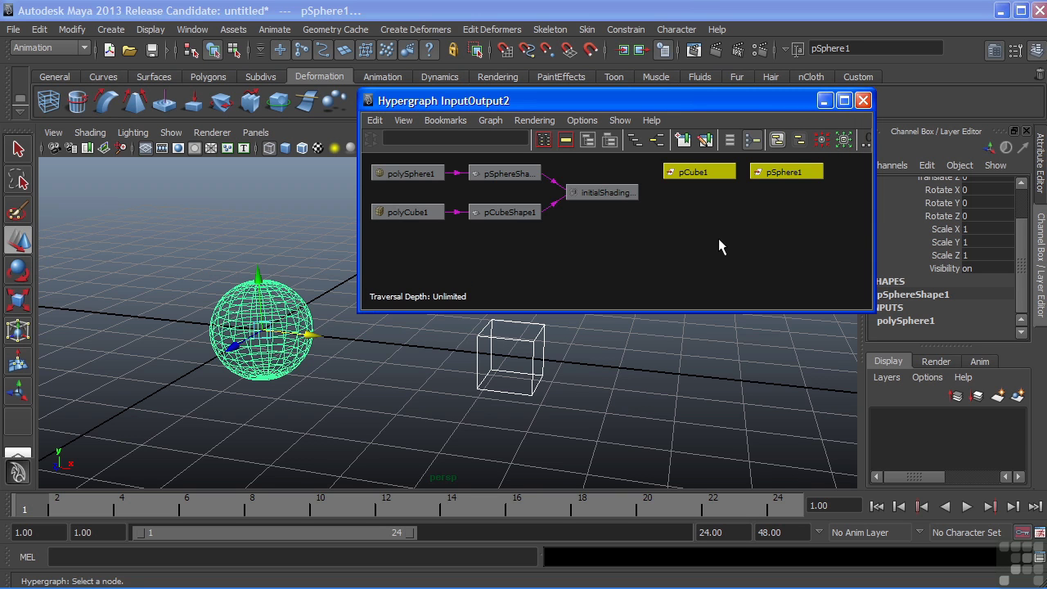
{"action": "key", "text": "a"}
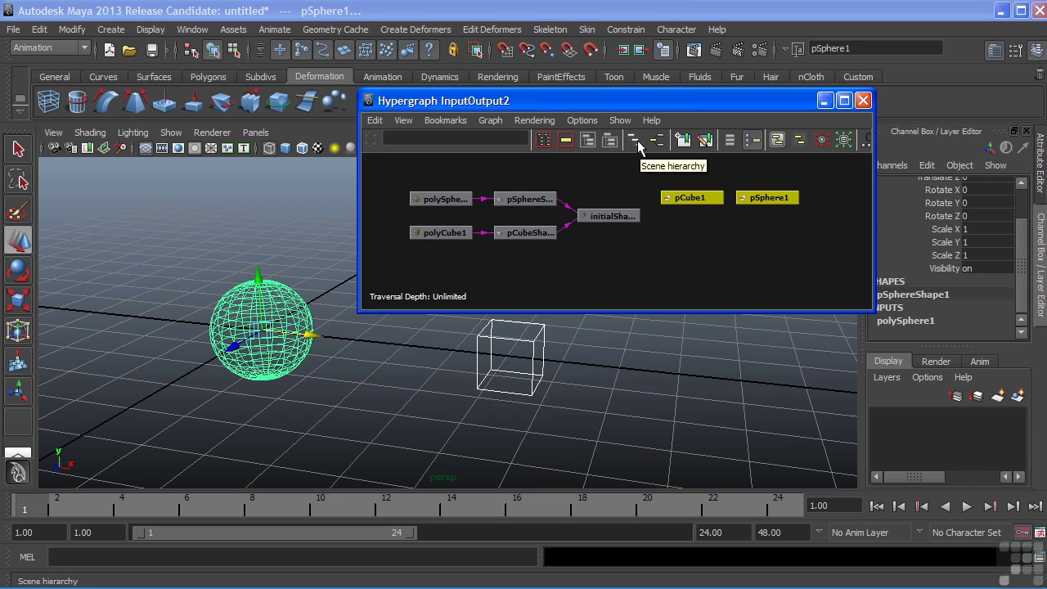
Step: Switch the Hypergraph back to the scene hierarchy, reposition the window, and clear the selection
{"action": "left_click", "coordinate": [637, 140]}
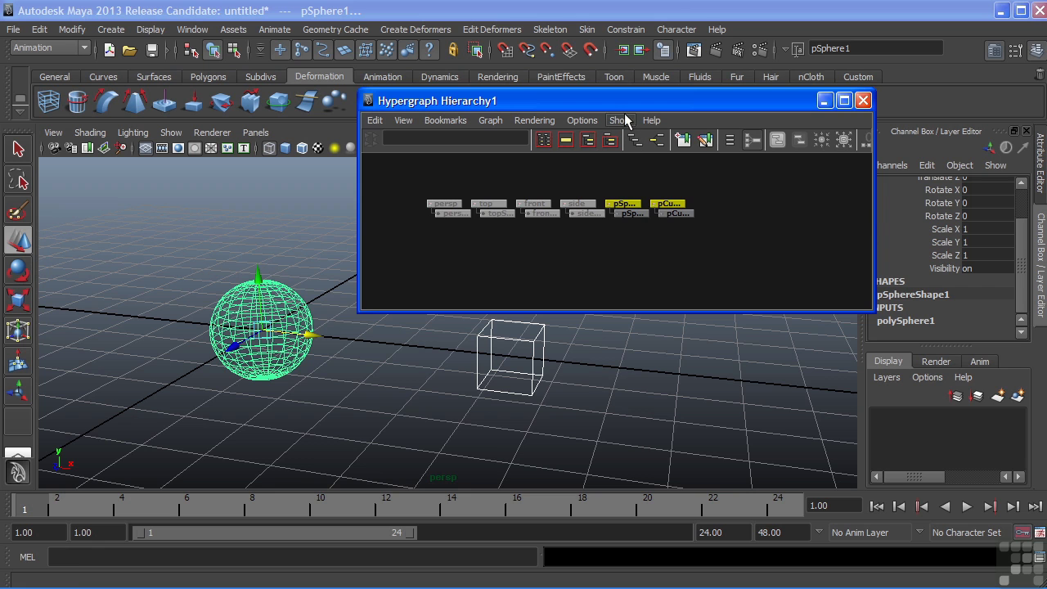
{"action": "left_click_drag", "start_coordinate": [614, 102], "coordinate": [542, 71]}
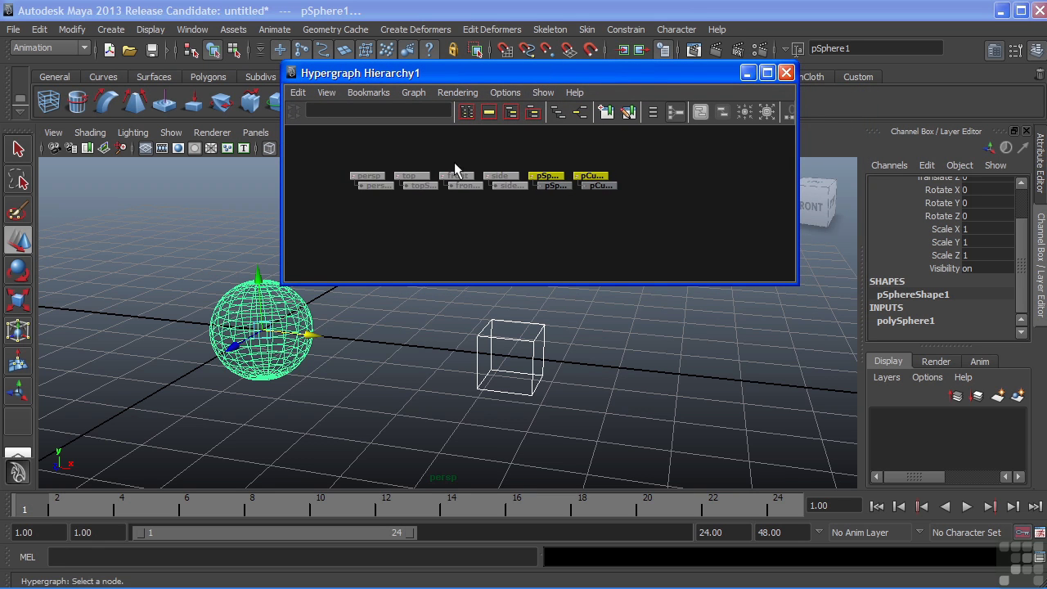
{"action": "scroll", "coordinate": [549, 201], "scroll_direction": "up", "scroll_amount": 3}
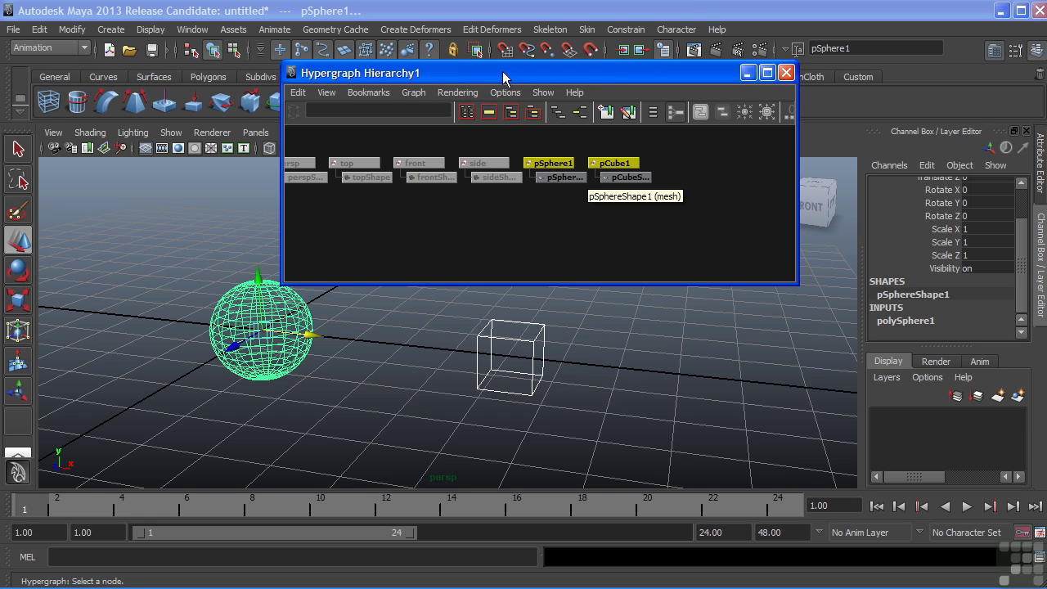
{"action": "left_click_drag", "start_coordinate": [502, 75], "coordinate": [487, 65]}
{"action": "left_click", "coordinate": [532, 131]}
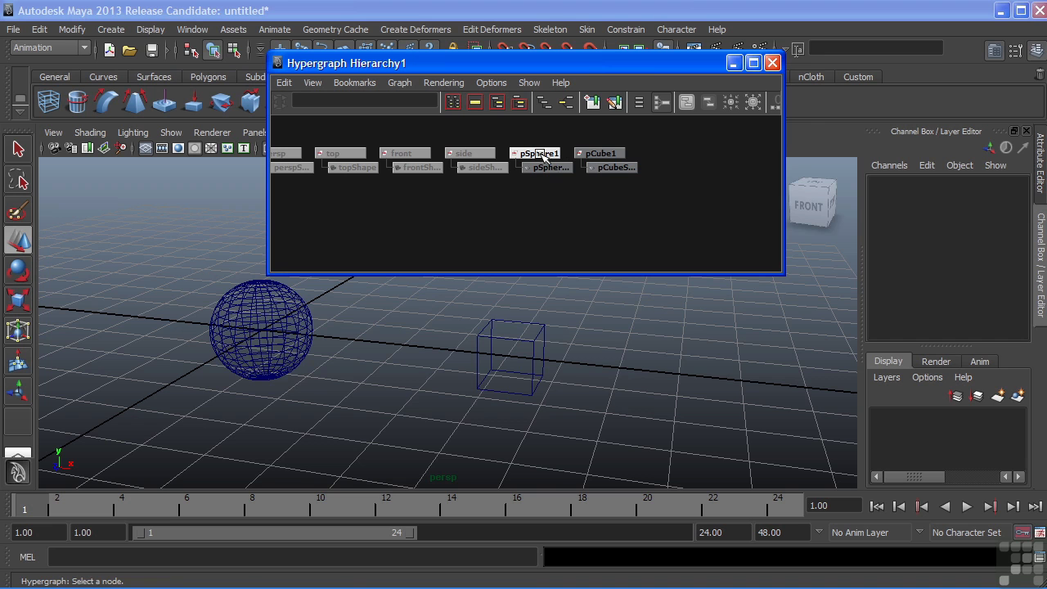
Step: Parent pSphere1 under pCube1 by dropping it onto the cube node in the Hypergraph
{"action": "left_click", "coordinate": [540, 154]}
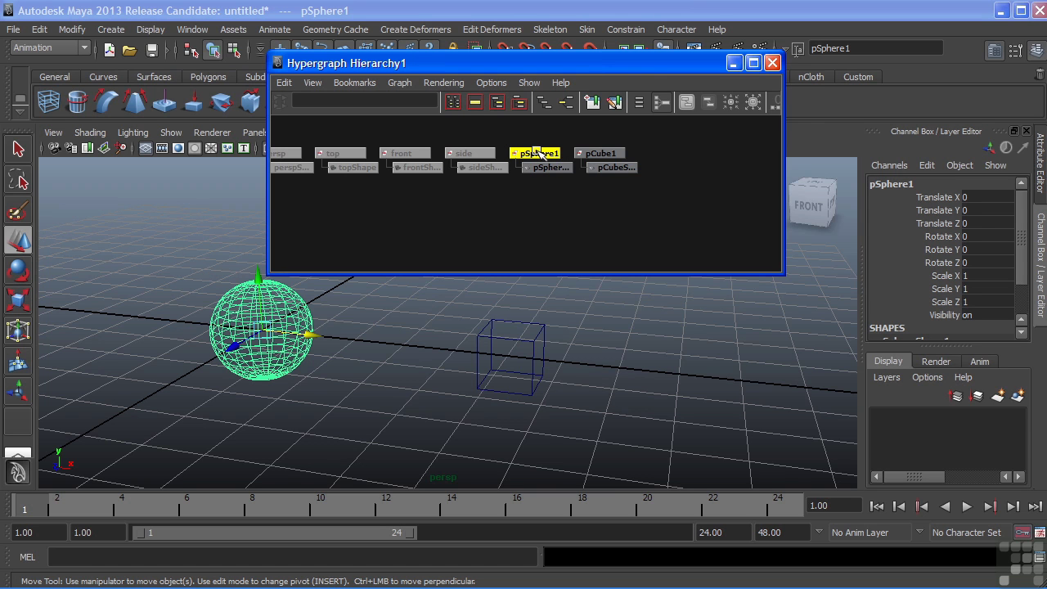
{"action": "middle_click_drag", "start_coordinate": [538, 154], "coordinate": [602, 156]}
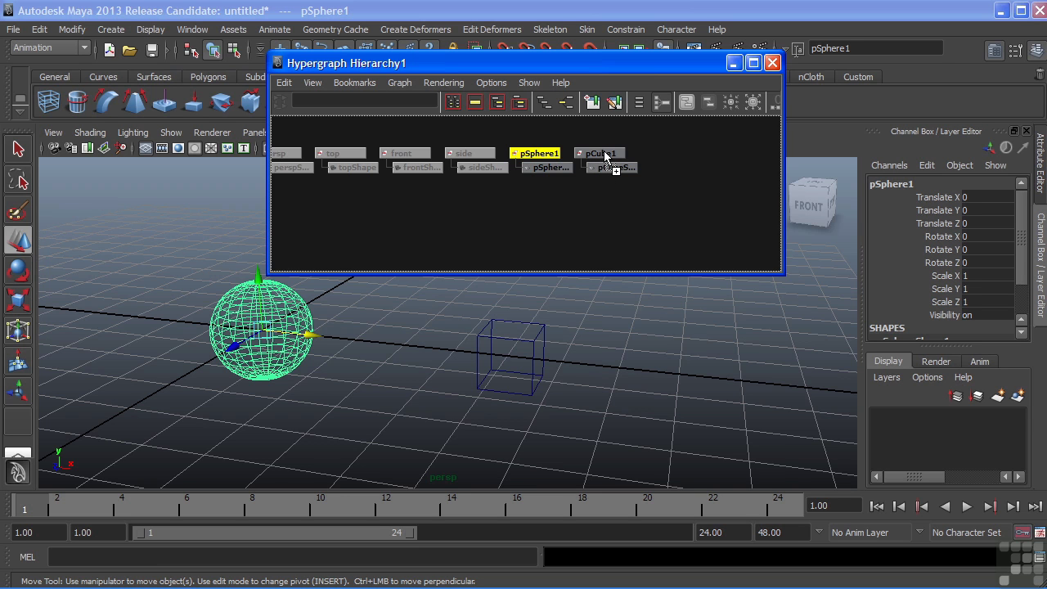
{"action": "middle_click_drag", "start_coordinate": [605, 154], "coordinate": [606, 155]}
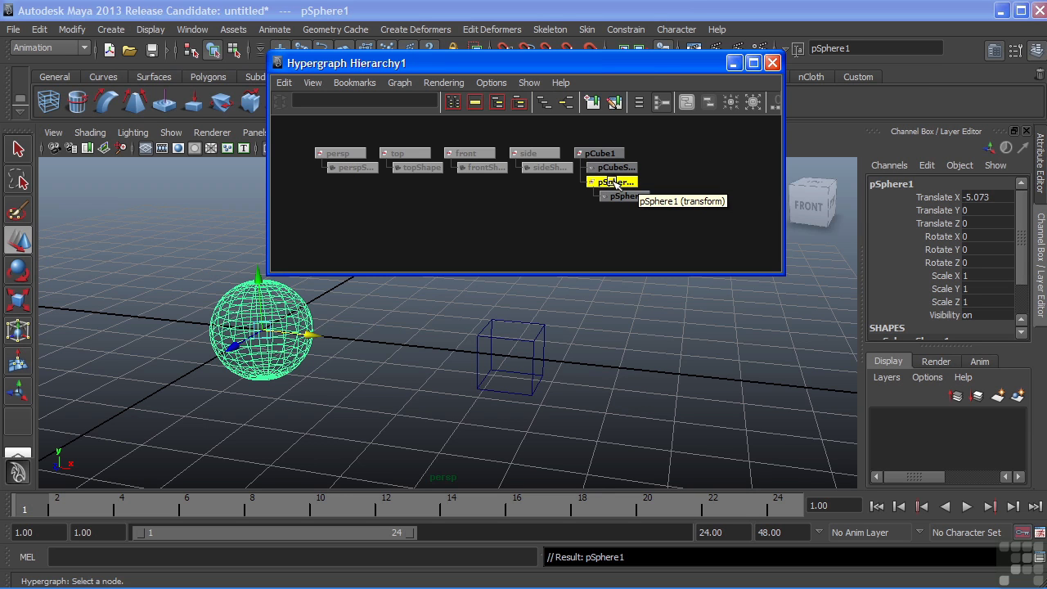
Step: Drag pSphere1 into empty space to unparent it, then zoom out to fit all nodes
{"action": "middle_click_drag", "start_coordinate": [614, 184], "coordinate": [613, 188]}
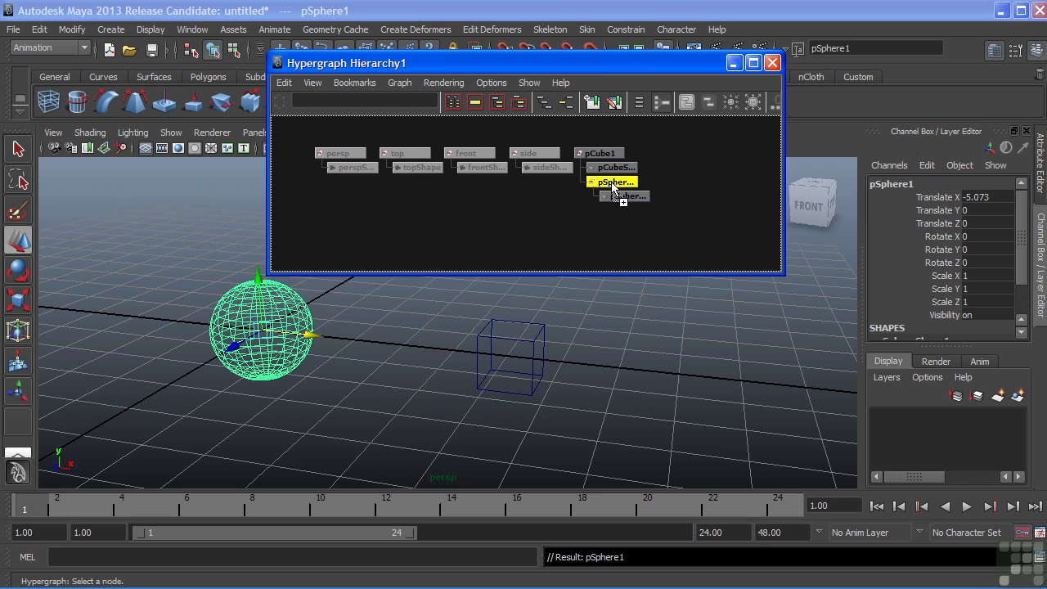
{"action": "middle_click_drag", "start_coordinate": [613, 186], "coordinate": [541, 209]}
{"action": "middle_click_drag", "start_coordinate": [540, 205], "coordinate": [532, 205]}
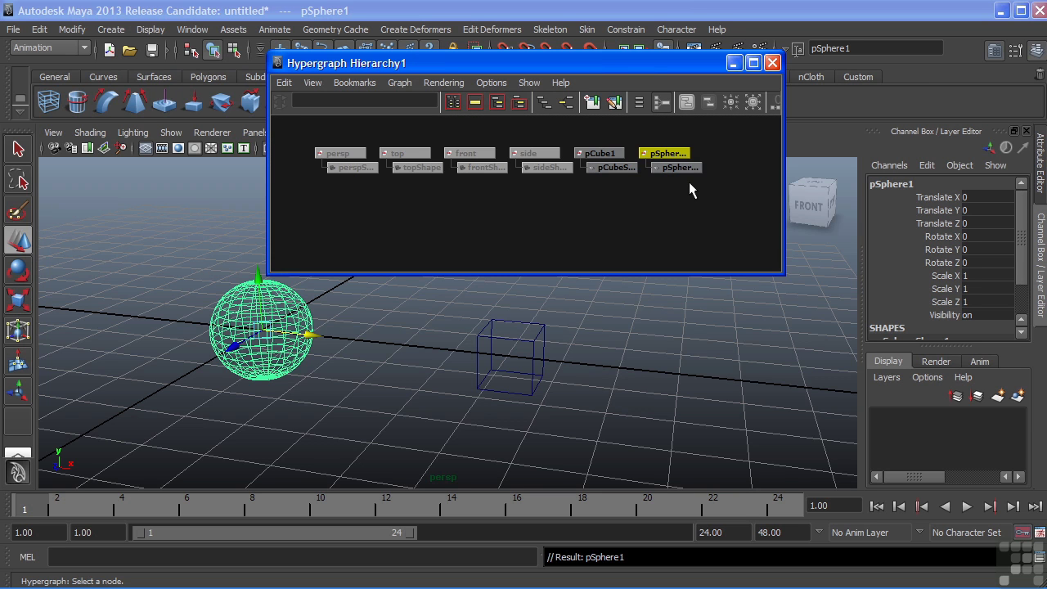
{"action": "mouse_move", "coordinate": [627, 188]}
{"action": "right_mouse_down", "text": "alt"}
{"action": "mouse_move", "coordinate": [603, 210]}
{"action": "mouse_move", "coordinate": [535, 183]}
{"action": "mouse_move", "coordinate": [624, 188]}
{"action": "mouse_move", "coordinate": [611, 188]}
{"action": "right_mouse_up", "text": "alt"}
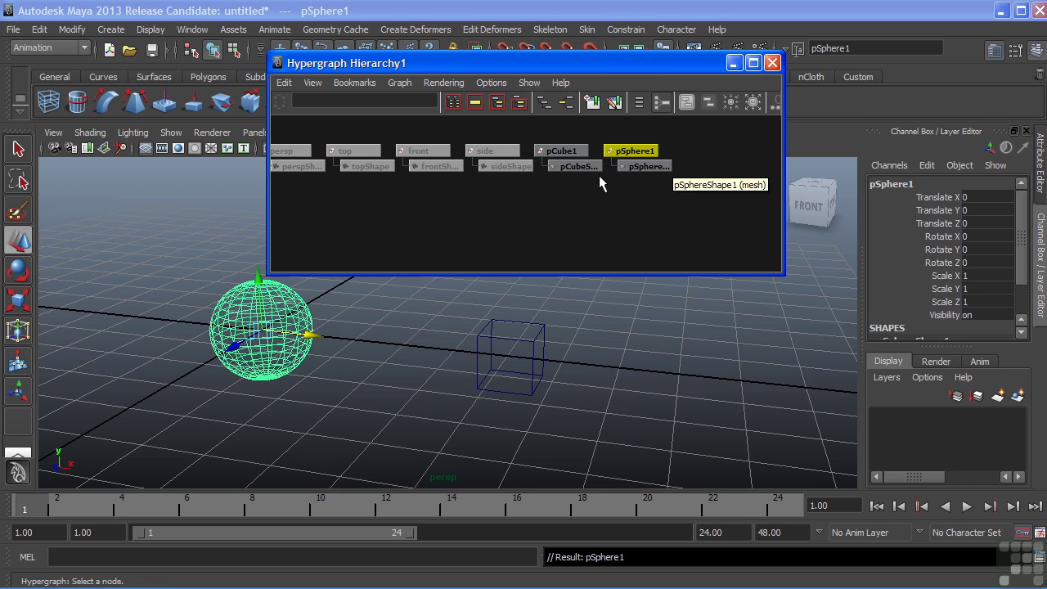
Step: Switch the Hypergraph to freeform layout and move pSphere1 freely around the graph
{"action": "left_click", "coordinate": [639, 102]}
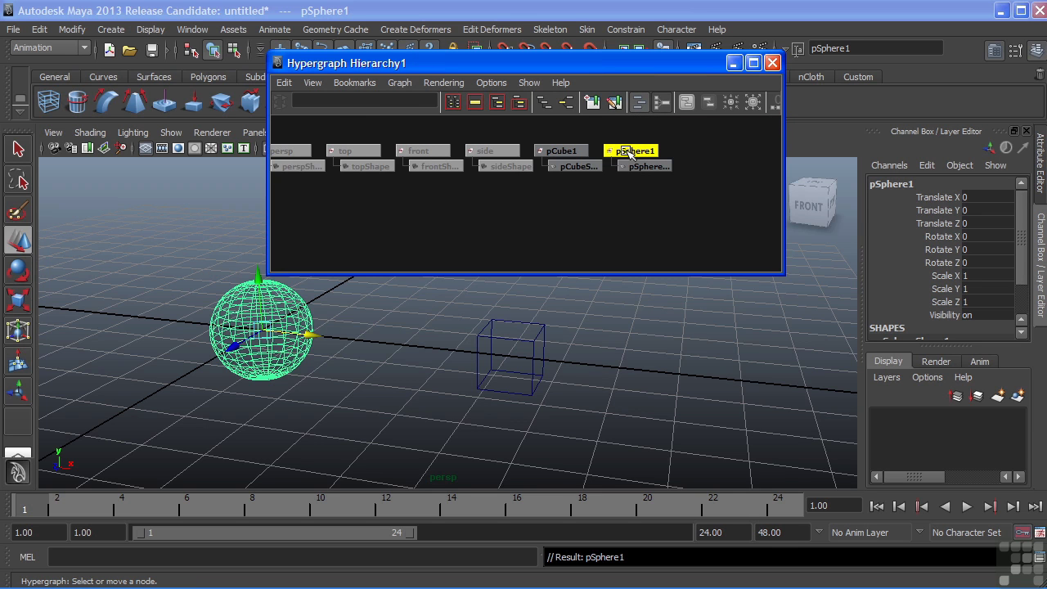
{"action": "left_click_drag", "start_coordinate": [630, 152], "coordinate": [634, 214]}
{"action": "mouse_move", "coordinate": [633, 213]}
{"action": "right_mouse_down", "text": "alt"}
{"action": "mouse_move", "coordinate": [603, 192]}
{"action": "mouse_move", "coordinate": [519, 189]}
{"action": "mouse_move", "coordinate": [616, 202]}
{"action": "right_mouse_up", "text": "alt"}
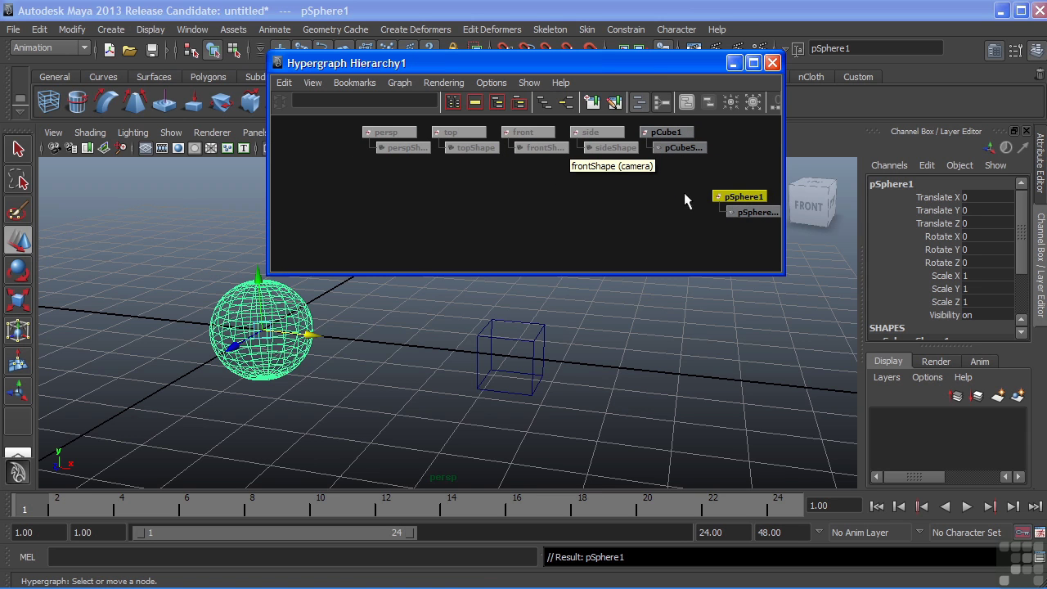
{"action": "left_click_drag", "start_coordinate": [750, 197], "coordinate": [765, 162]}
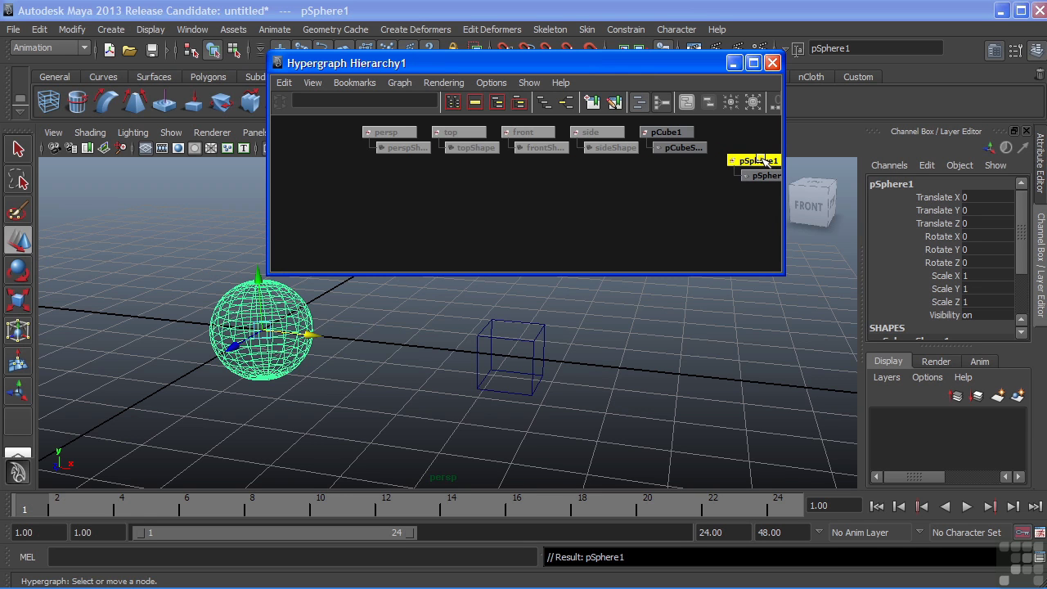
{"action": "left_click_drag", "start_coordinate": [763, 160], "coordinate": [606, 160]}
{"action": "right_click_drag", "start_coordinate": [610, 165], "coordinate": [646, 191], "text": "alt"}
{"action": "middle_click_drag", "start_coordinate": [646, 191], "coordinate": [612, 205], "text": "alt"}
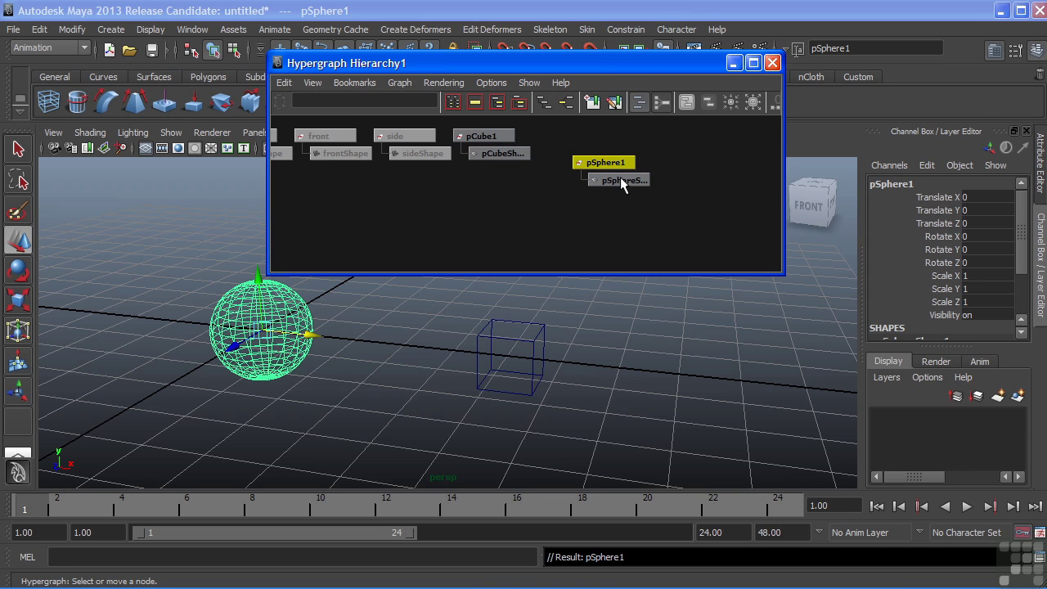
{"action": "left_click_drag", "start_coordinate": [621, 172], "coordinate": [593, 169]}
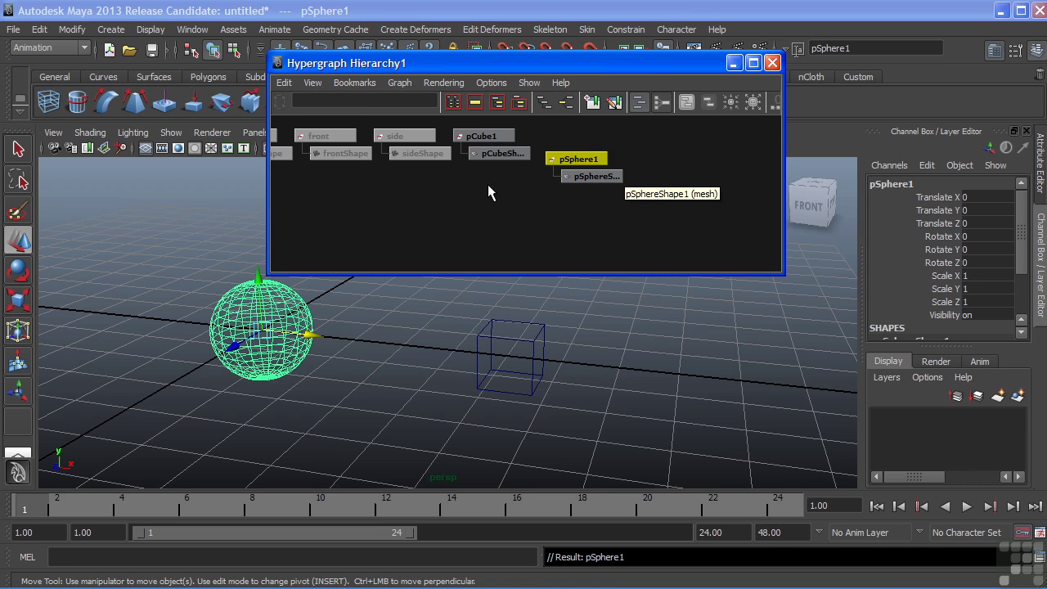
{"action": "middle_click_drag", "start_coordinate": [429, 185], "coordinate": [594, 209], "text": "alt"}
Step: Parent pSphere1 under pCube1, then move pCube1 right and pSphere1 far down-left
{"action": "left_click_drag", "start_coordinate": [760, 183], "coordinate": [701, 214]}
{"action": "middle_click_drag", "start_coordinate": [701, 214], "coordinate": [636, 165]}
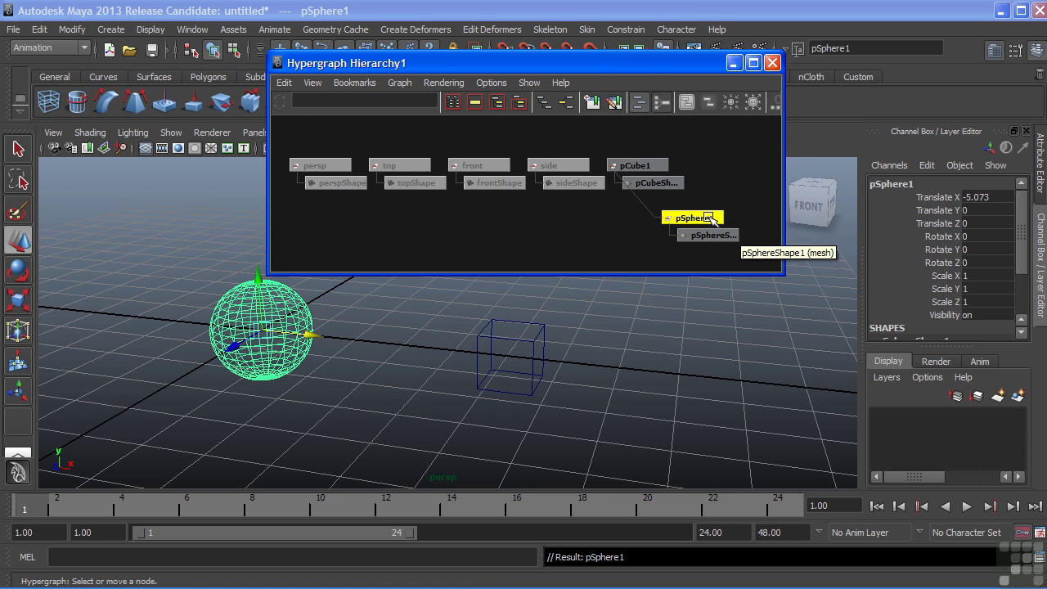
{"action": "left_click_drag", "start_coordinate": [704, 217], "coordinate": [557, 243]}
{"action": "left_click_drag", "start_coordinate": [643, 166], "coordinate": [734, 152]}
{"action": "right_click_drag", "start_coordinate": [666, 187], "coordinate": [433, 190], "text": "alt"}
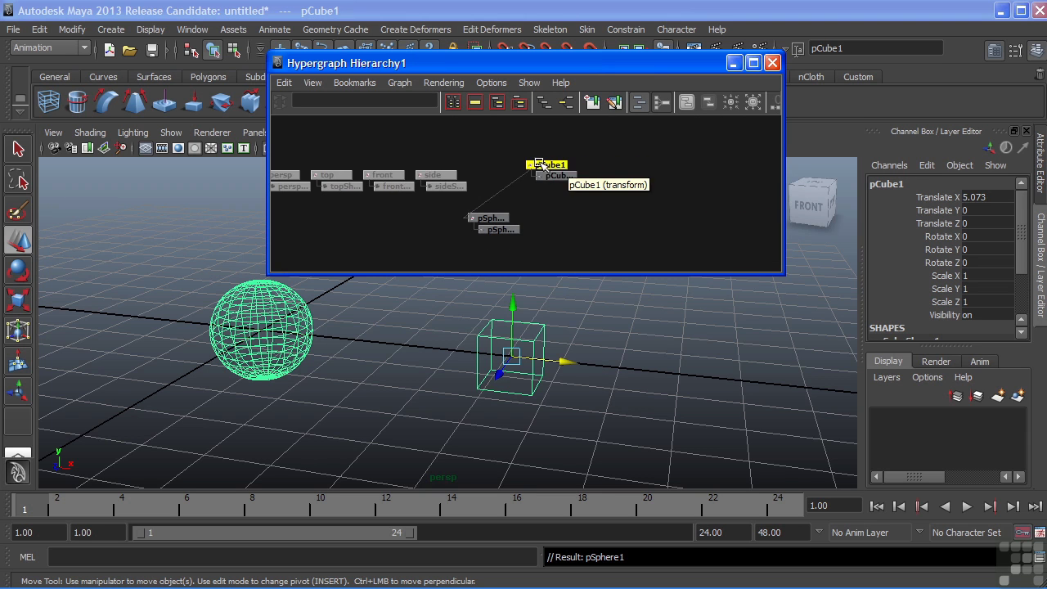
{"action": "left_click_drag", "start_coordinate": [553, 163], "coordinate": [680, 144]}
{"action": "left_click_drag", "start_coordinate": [585, 210], "coordinate": [359, 244]}
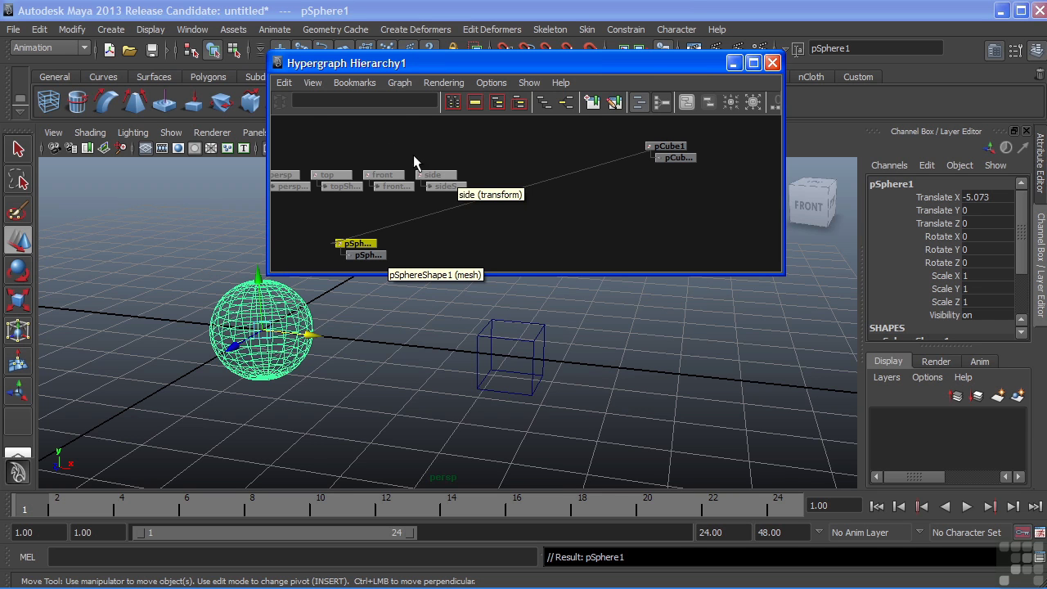
Step: Reset the Hypergraph's freeform layout, confirming with Yes, and frame the view with F
{"action": "left_click", "coordinate": [285, 83]}
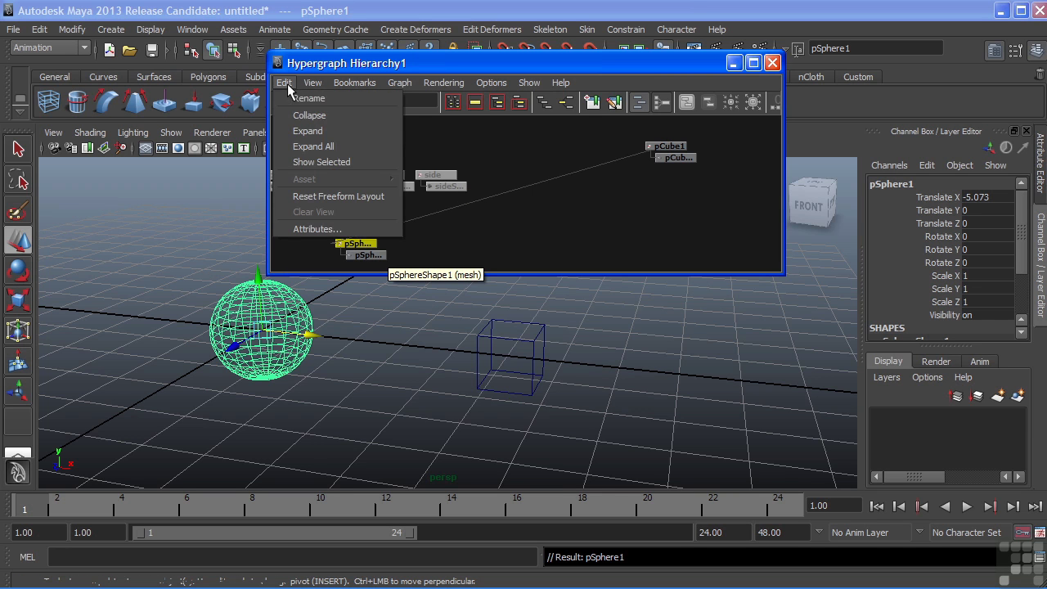
{"action": "left_click", "coordinate": [313, 197]}
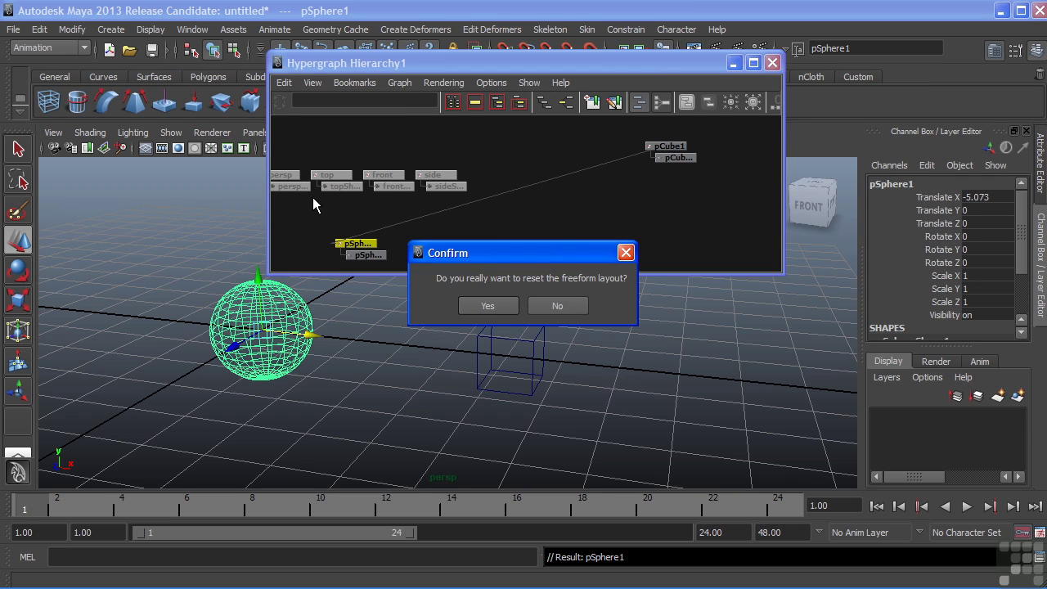
{"action": "left_click", "coordinate": [492, 305]}
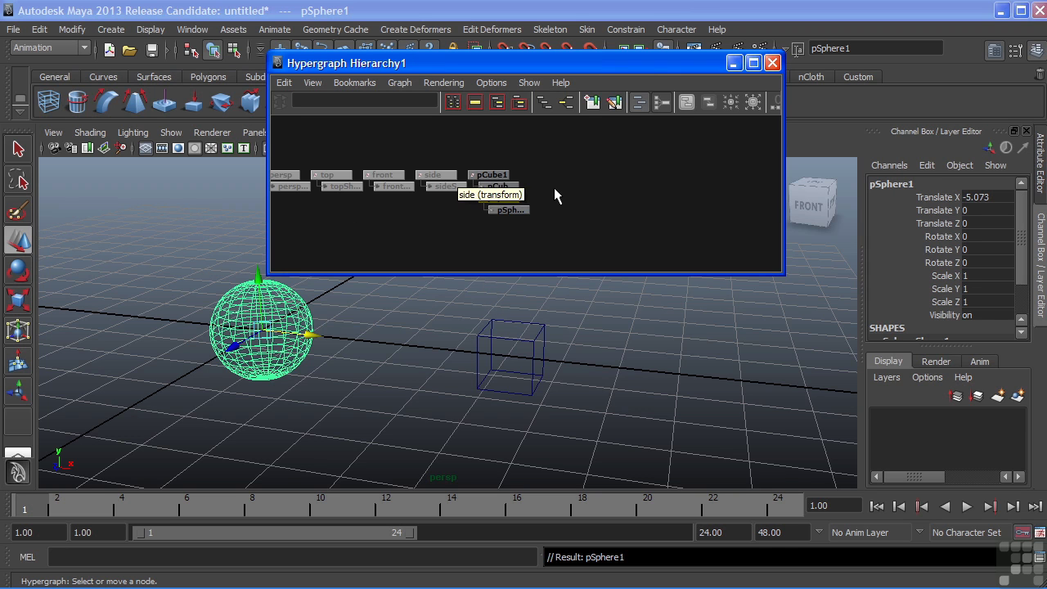
{"action": "key", "text": "f"}
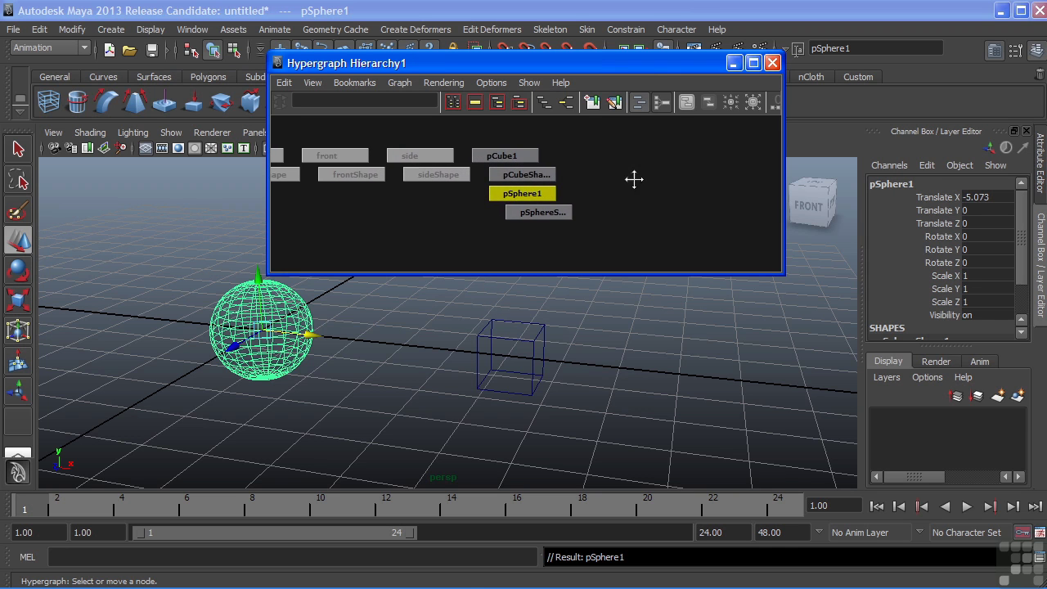
Step: Drag pSphere1 and pCube1 to new positions in the graph
{"action": "left_click_drag", "start_coordinate": [526, 193], "coordinate": [617, 186]}
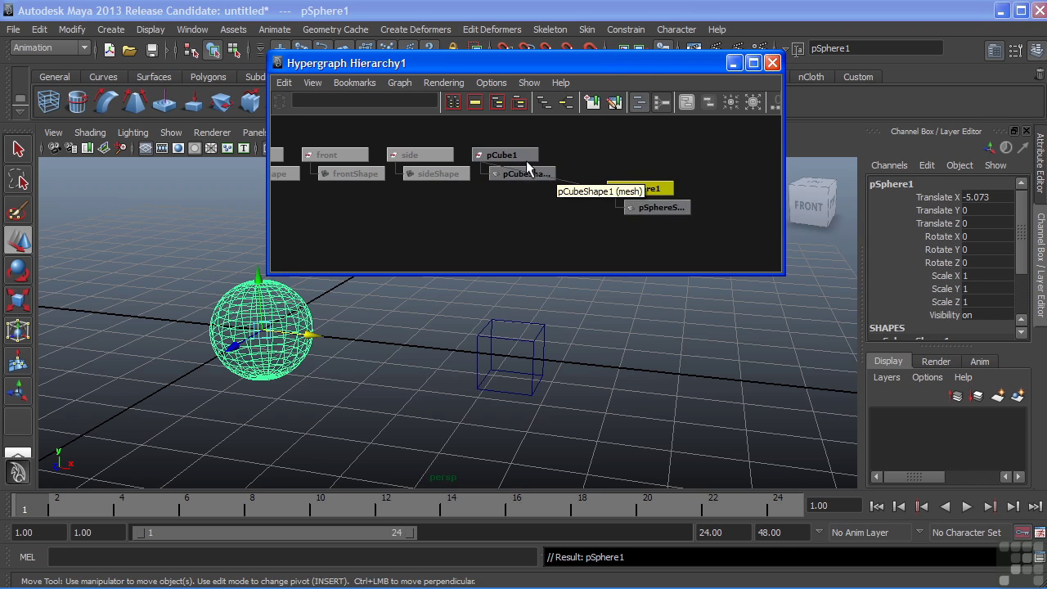
{"action": "left_click_drag", "start_coordinate": [503, 155], "coordinate": [604, 142]}
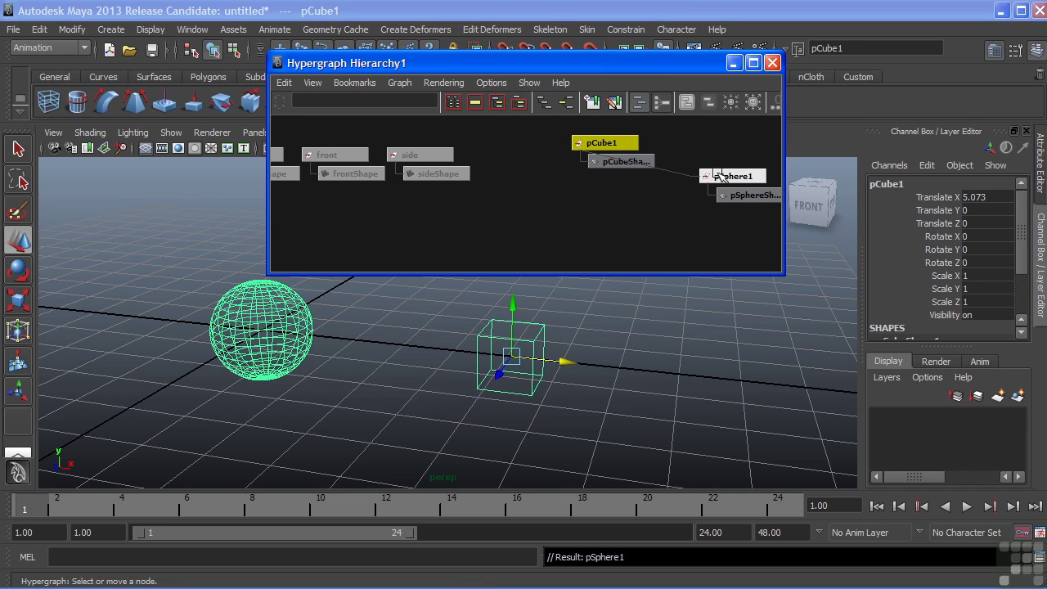
{"action": "left_click_drag", "start_coordinate": [718, 175], "coordinate": [546, 205]}
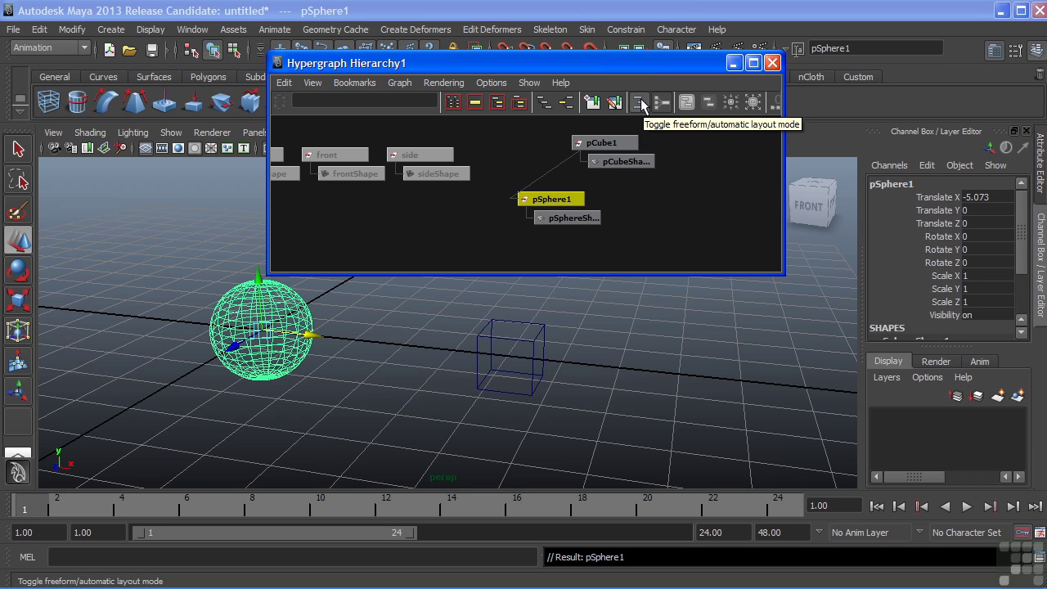
Step: Toggle freeform/automatic layout back and forth, ending on automatic, then frame all nodes with A
{"action": "left_click", "coordinate": [640, 102]}
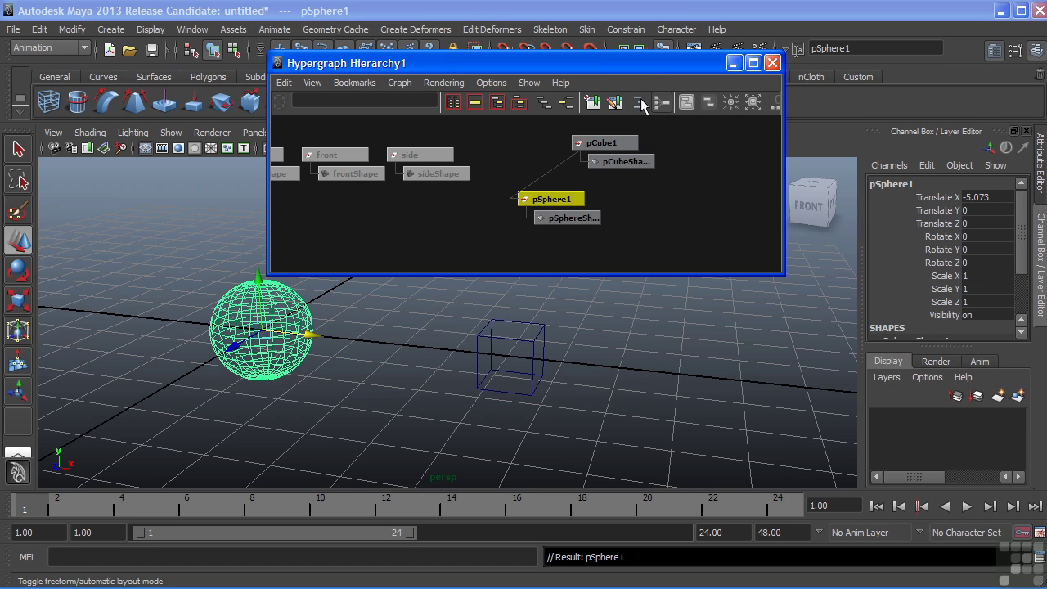
{"action": "left_click", "coordinate": [640, 103]}
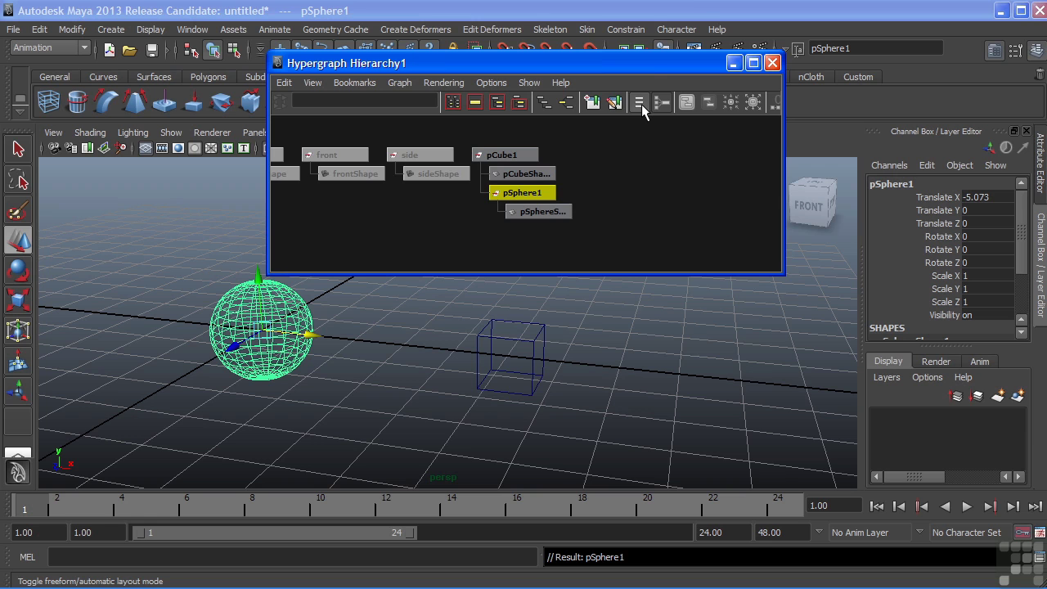
{"action": "left_click", "coordinate": [642, 104]}
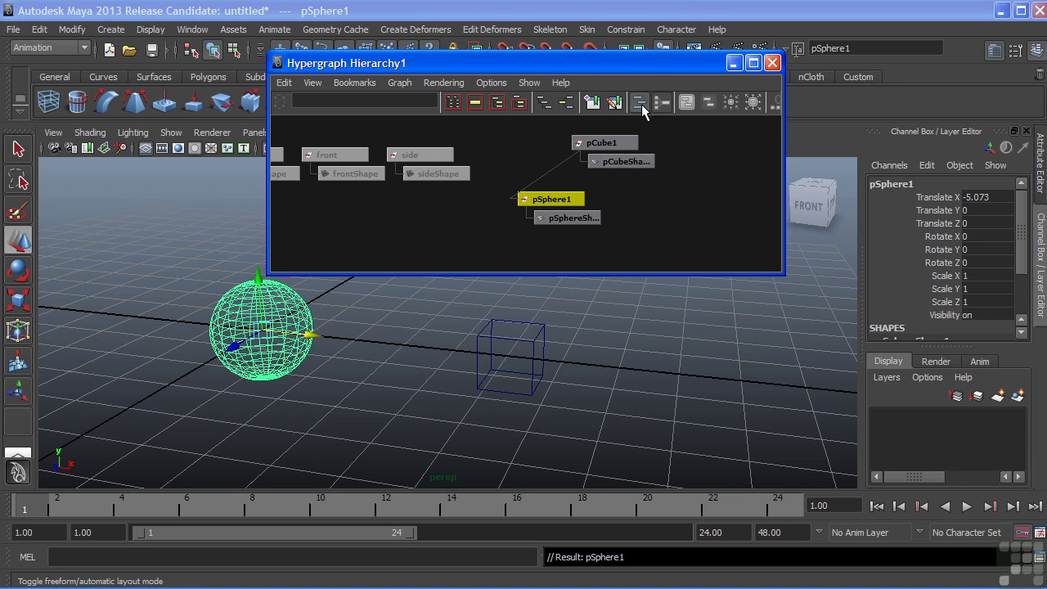
{"action": "left_click", "coordinate": [642, 104]}
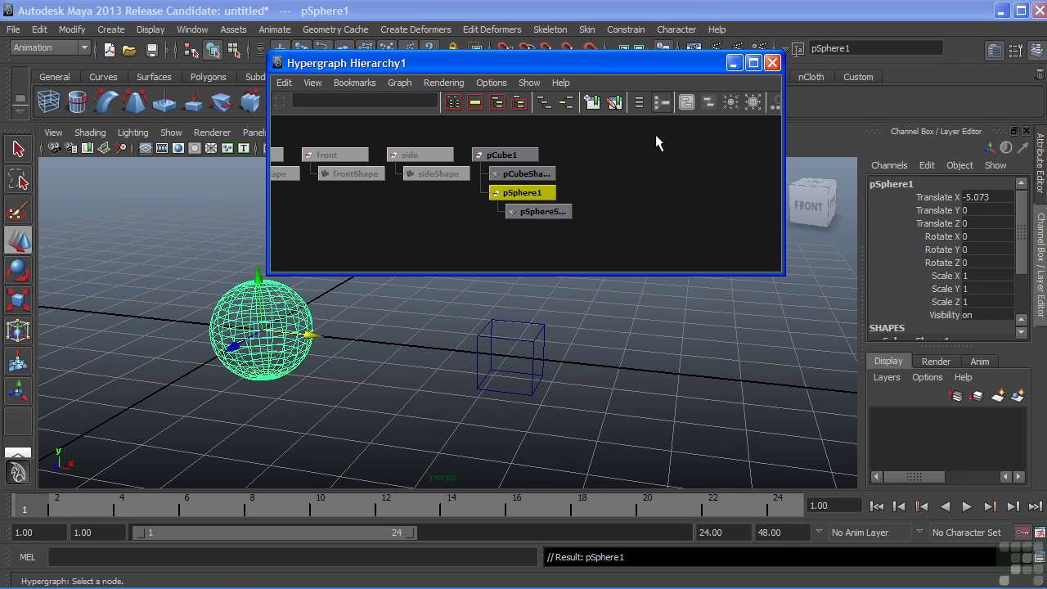
{"action": "key", "text": "a"}
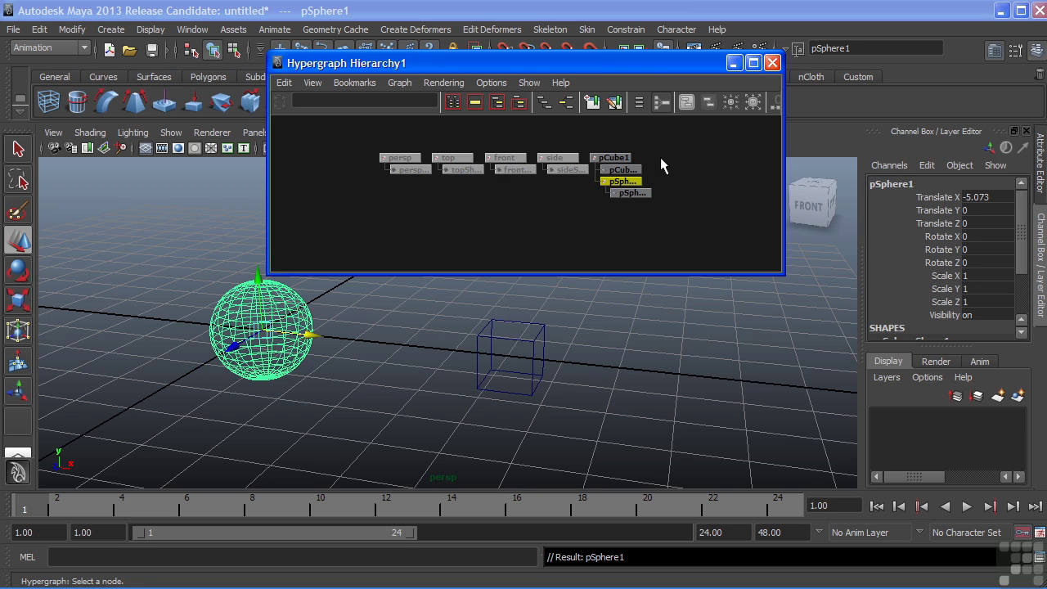
Step: Set the Hypergraph orientation to Vertical and stretch the window taller
{"action": "left_click", "coordinate": [493, 83]}
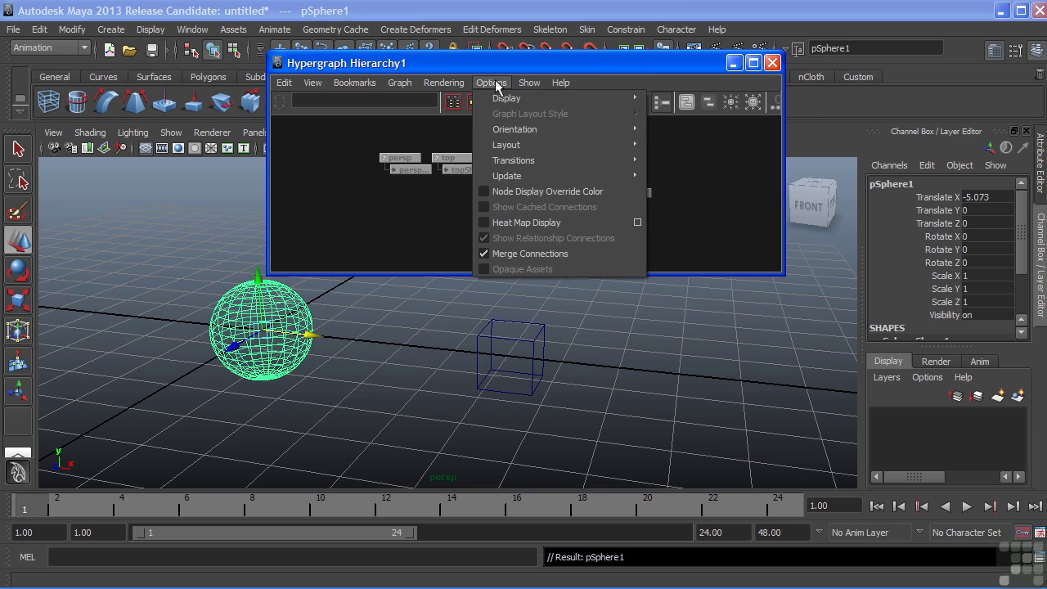
{"action": "mouse_move", "coordinate": [506, 130]}
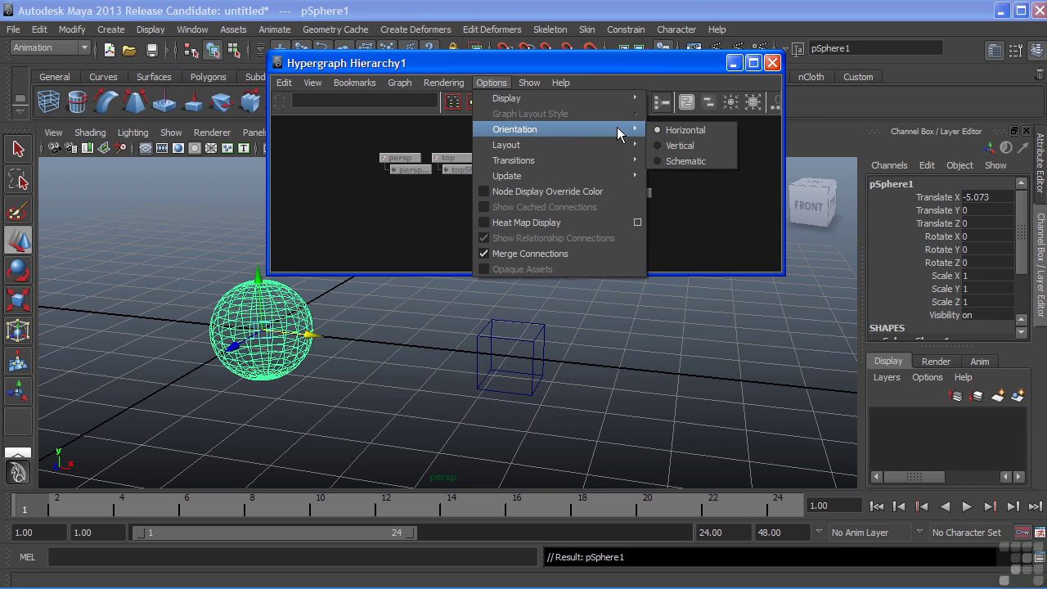
{"action": "left_click", "coordinate": [676, 148]}
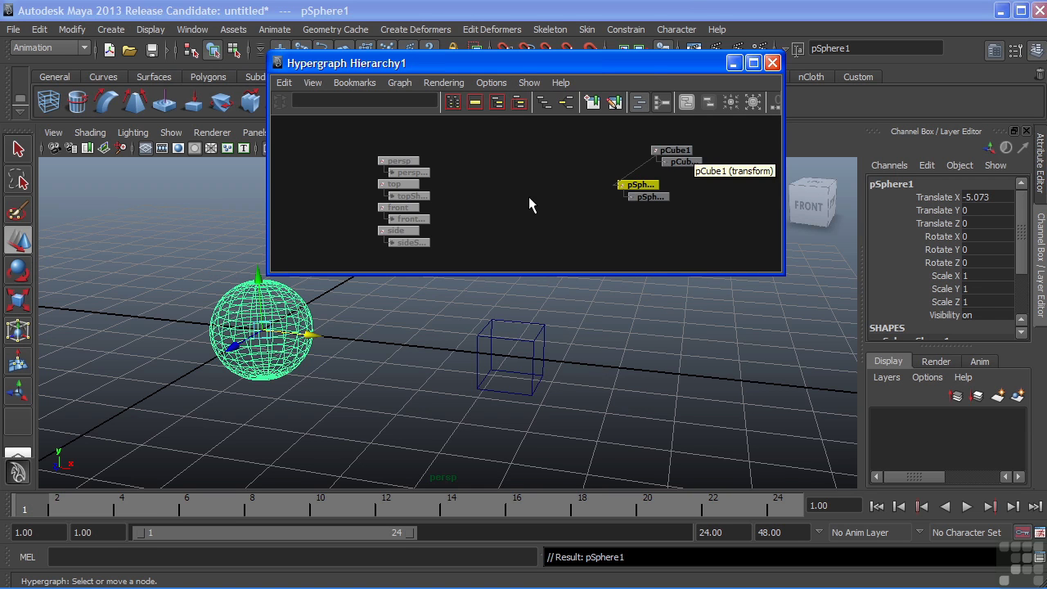
{"action": "left_click_drag", "start_coordinate": [510, 279], "coordinate": [515, 451]}
{"action": "left_click", "coordinate": [491, 83]}
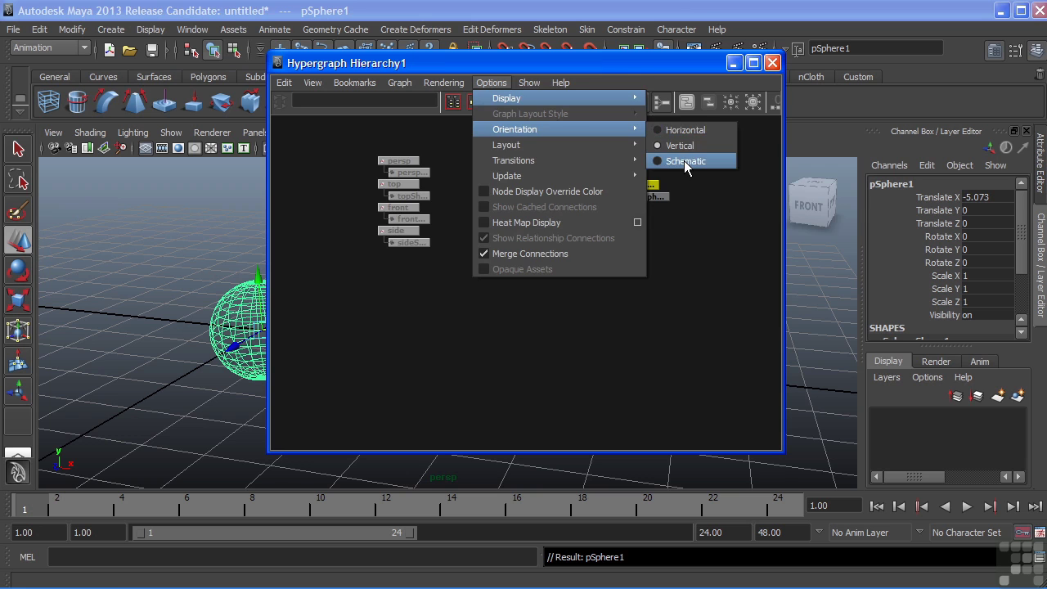
Step: Use Schematic orientation with freeform layout, then drag pCube1 and its children left
{"action": "left_click", "coordinate": [684, 160]}
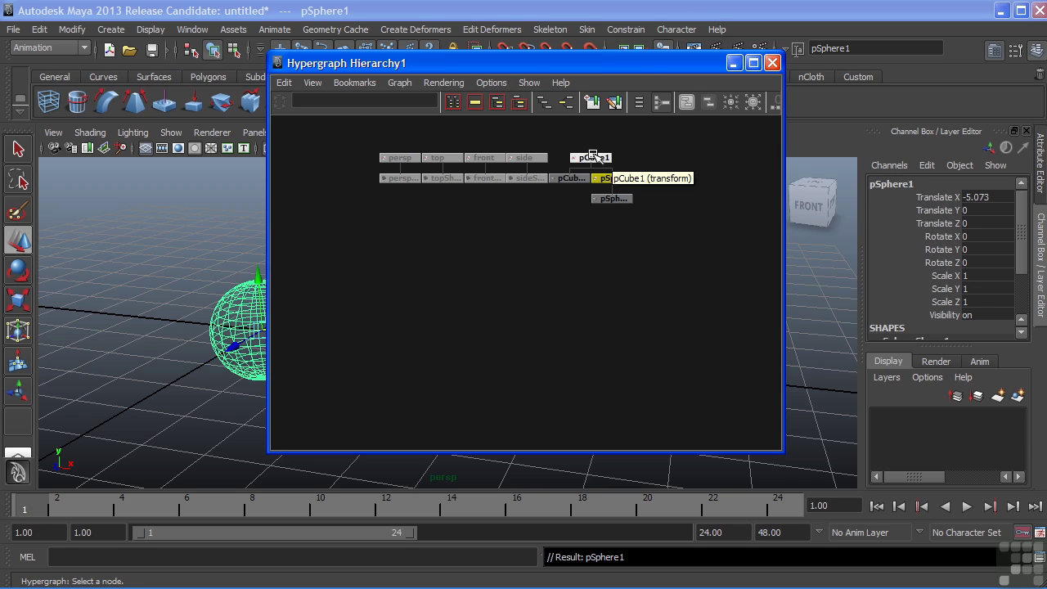
{"action": "left_click", "coordinate": [639, 103]}
{"action": "left_click", "coordinate": [667, 151]}
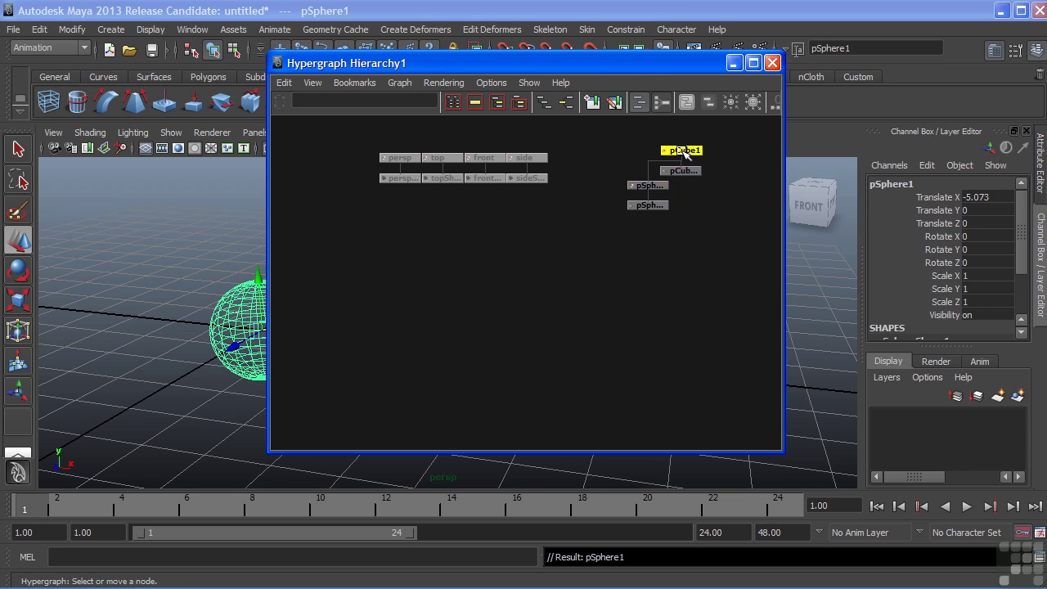
{"action": "left_click_drag", "start_coordinate": [667, 150], "coordinate": [647, 175]}
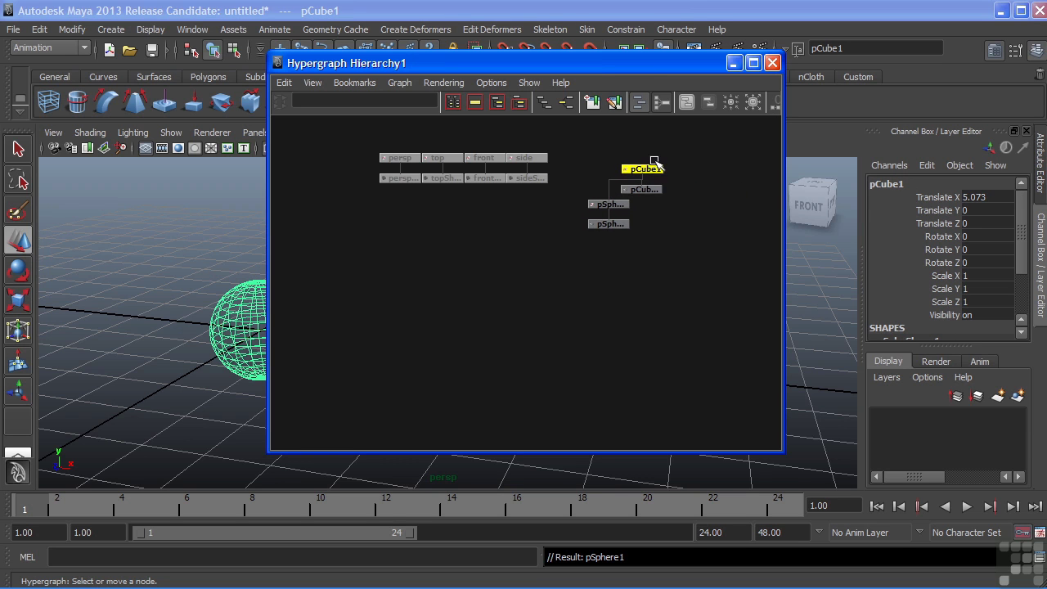
{"action": "left_click_drag", "start_coordinate": [655, 161], "coordinate": [632, 161]}
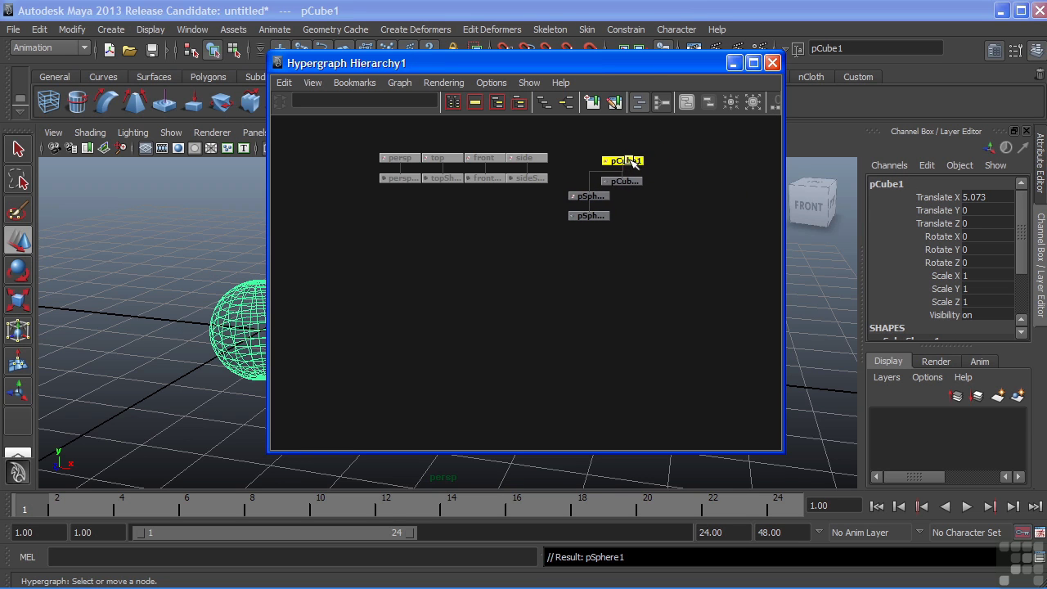